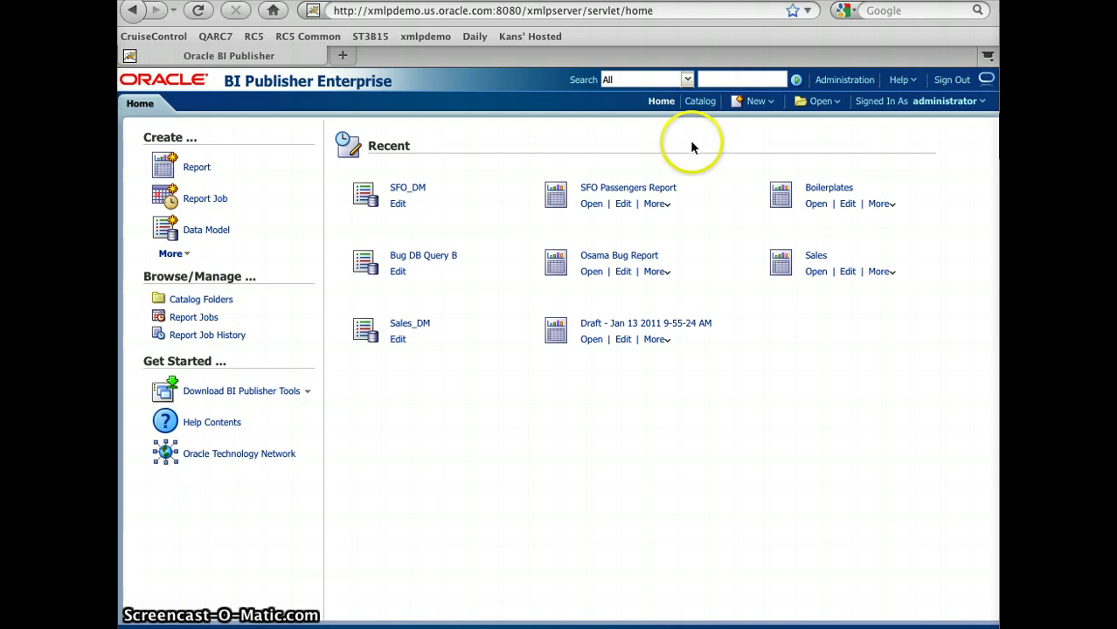
# - Open the SFO Passengers Report from the Recent list on the BI Publisher home page
pyautogui.click(609, 191)
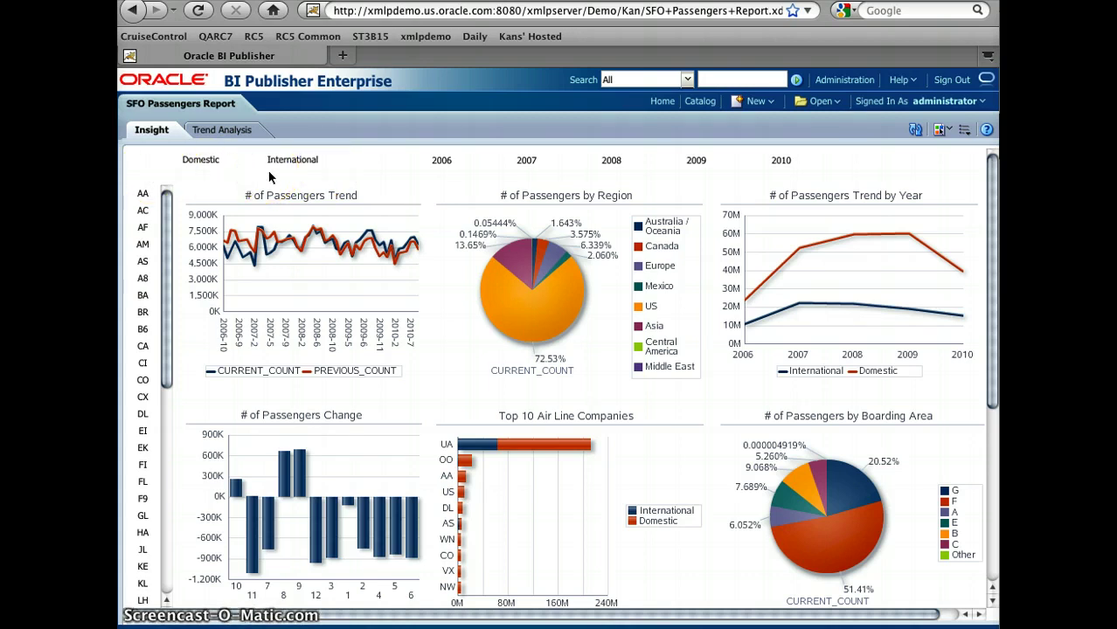
# - Inspect the chart values, including the US region's passenger count
pyautogui.click(303, 244)
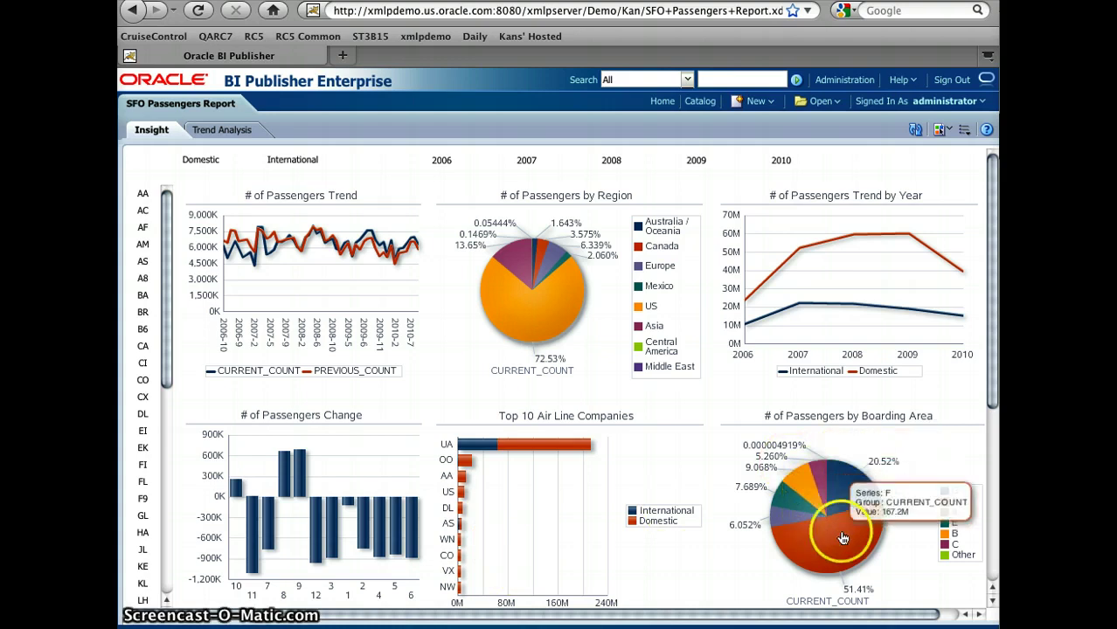
pyautogui.moveTo(835, 549)
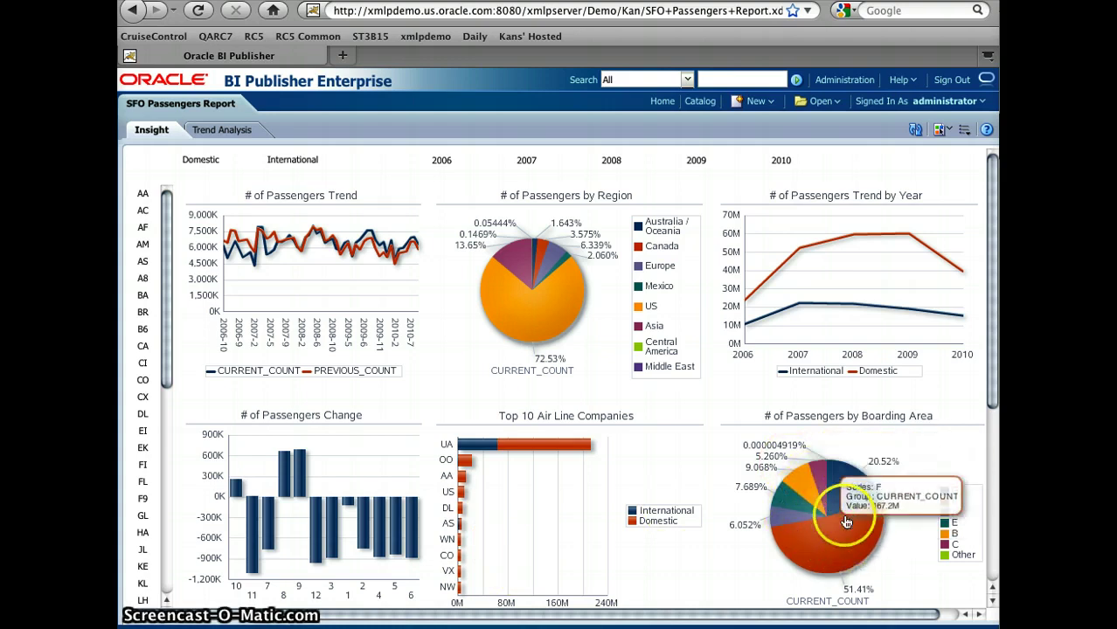
pyautogui.moveTo(846, 504)
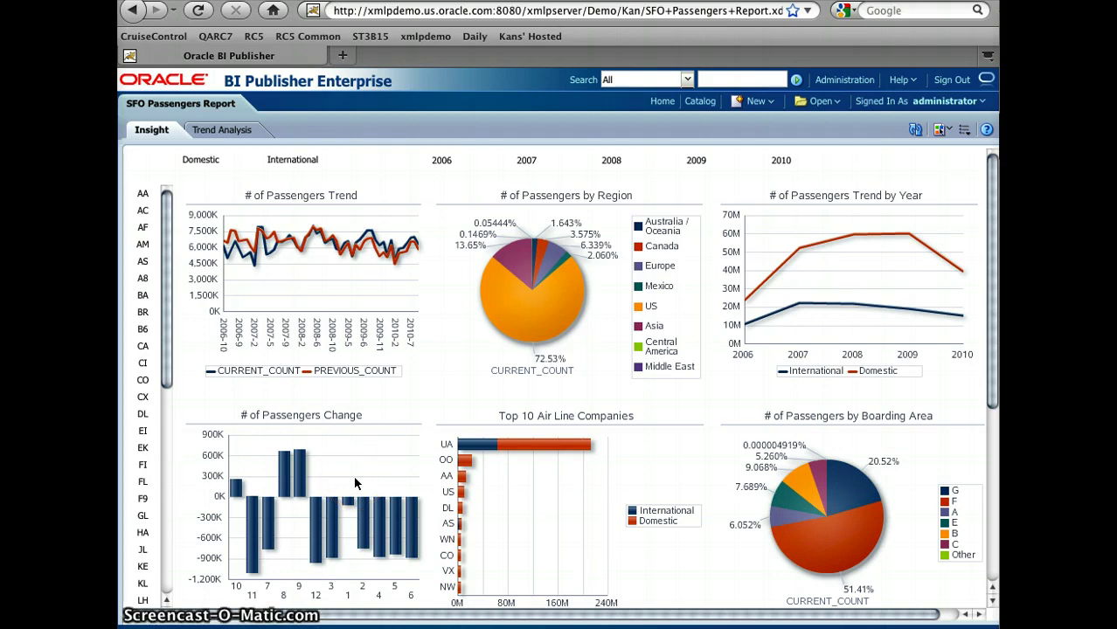
pyautogui.click(524, 345)
pyautogui.click(296, 162)
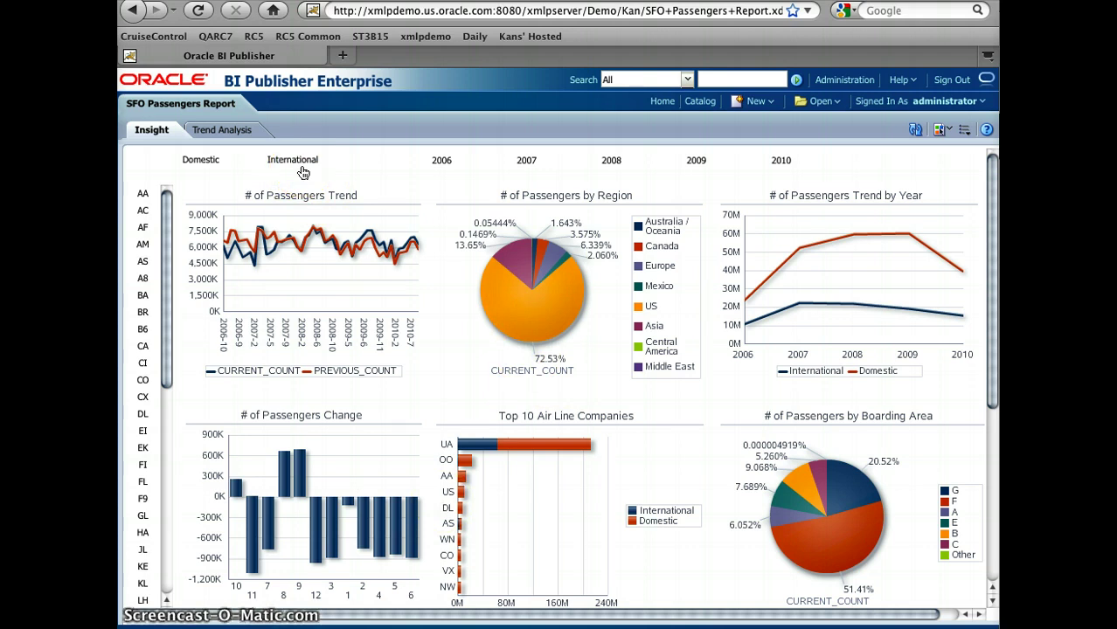
pyautogui.click(530, 304)
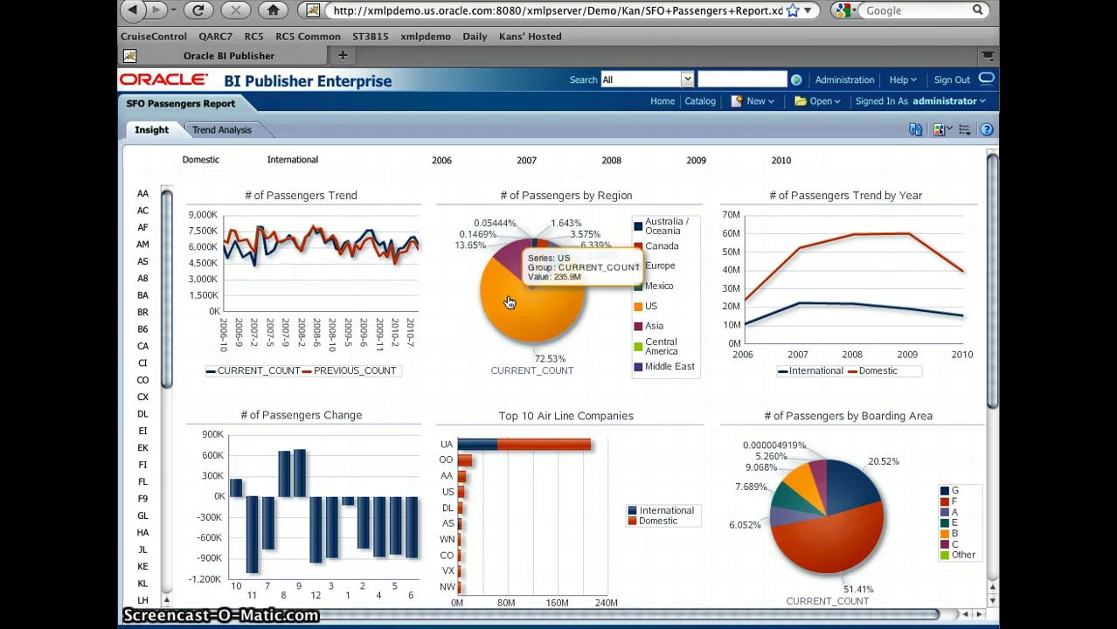
# - Filter all dashboard charts to International flights only
pyautogui.click(503, 298)
pyautogui.click(420, 225)
pyautogui.click(293, 159)
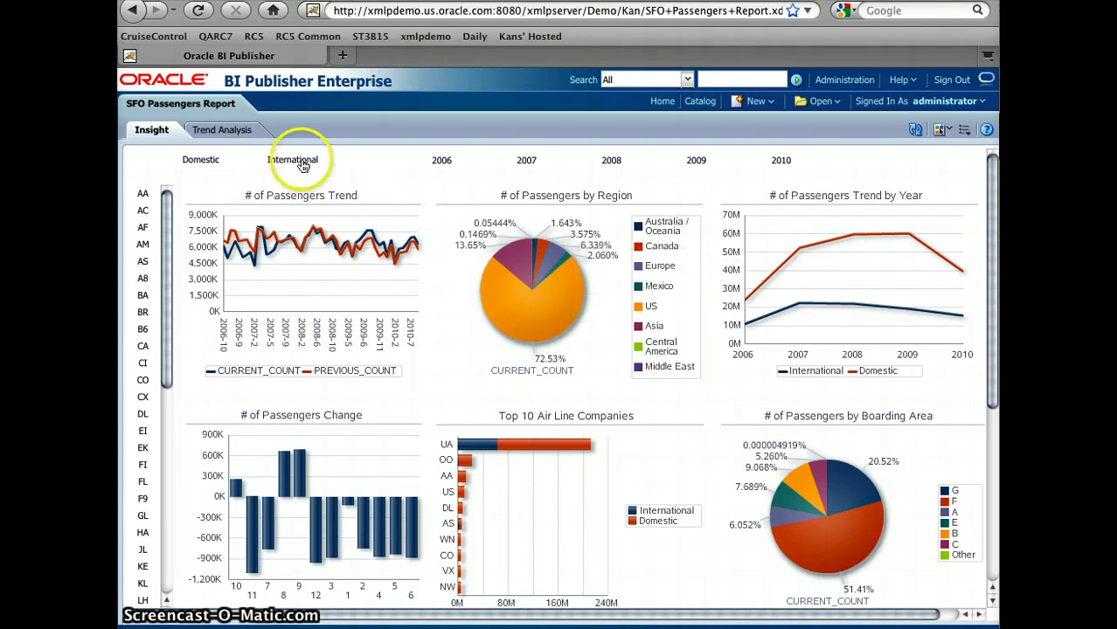
pyautogui.click(499, 307)
pyautogui.click(514, 326)
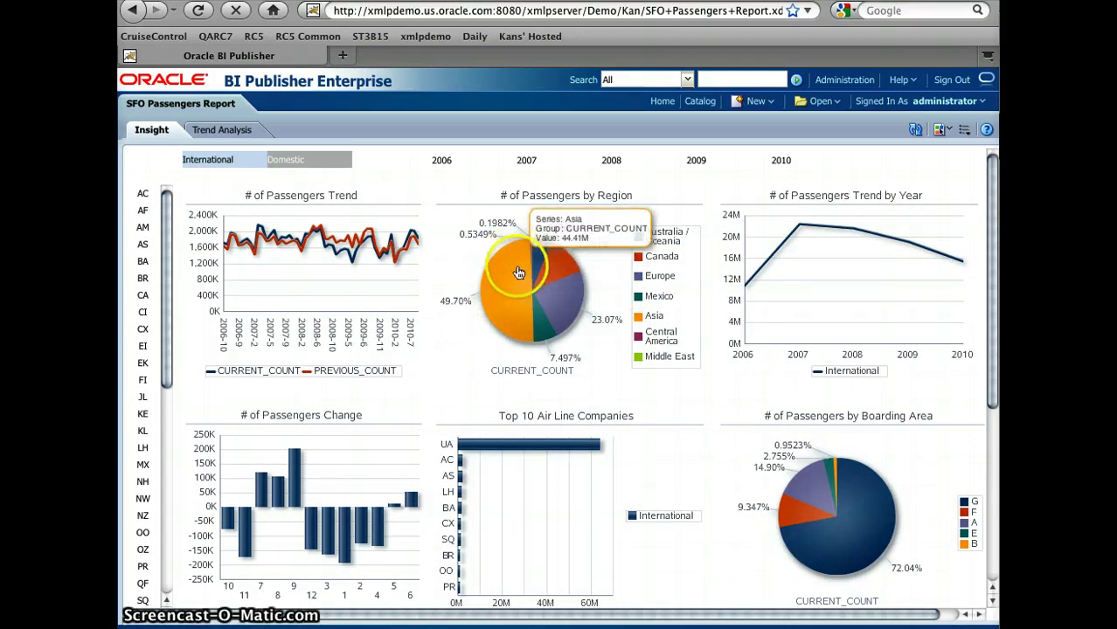
pyautogui.click(516, 323)
pyautogui.click(516, 262)
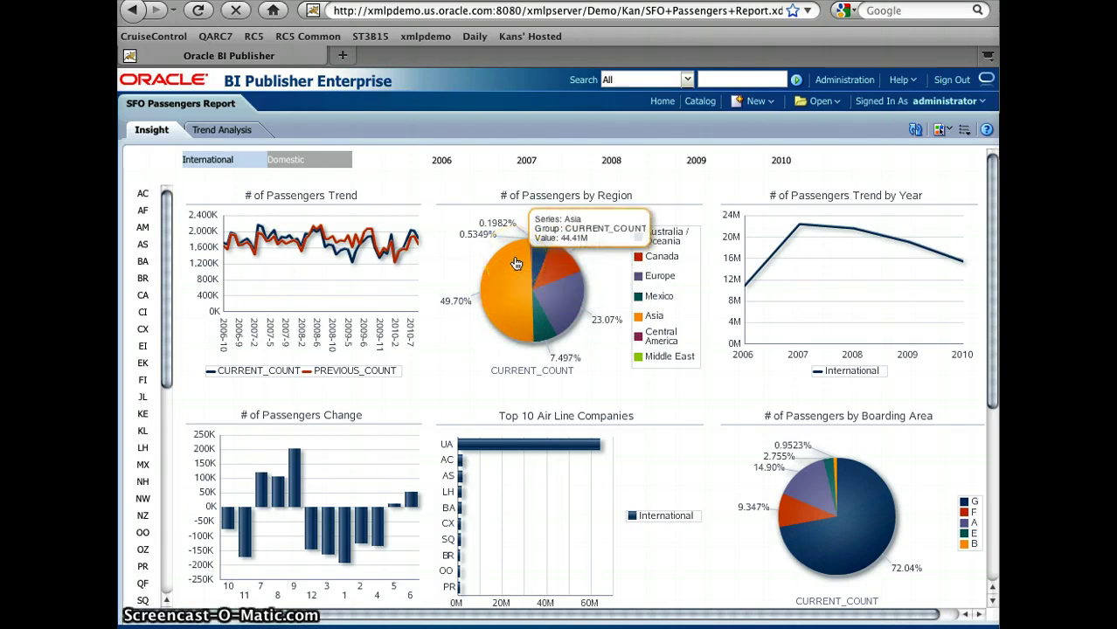
pyautogui.click(565, 296)
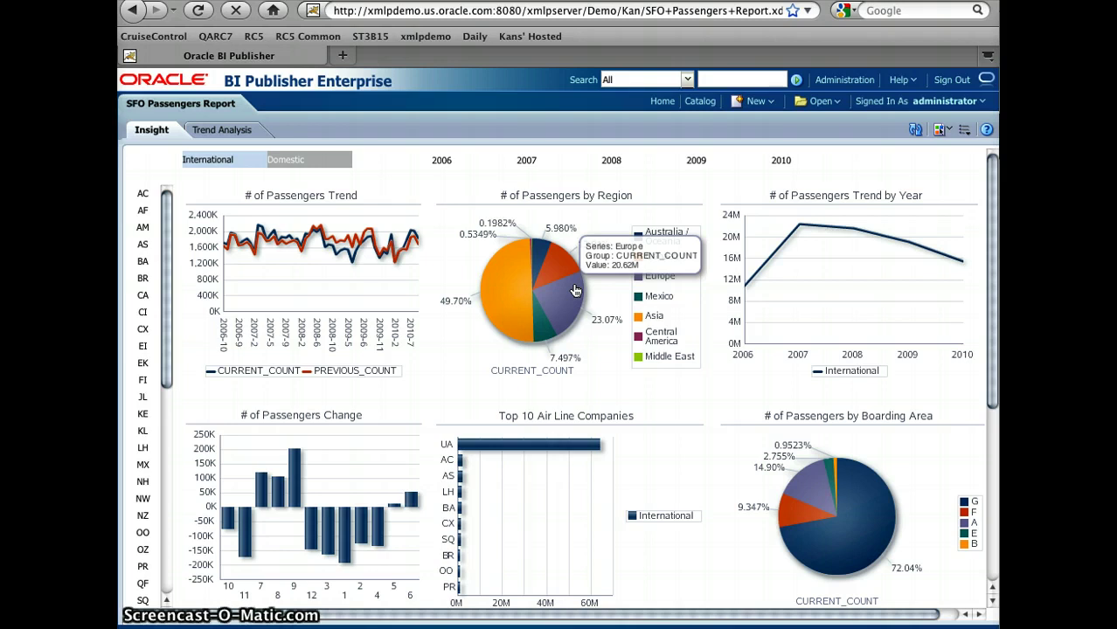
pyautogui.click(278, 276)
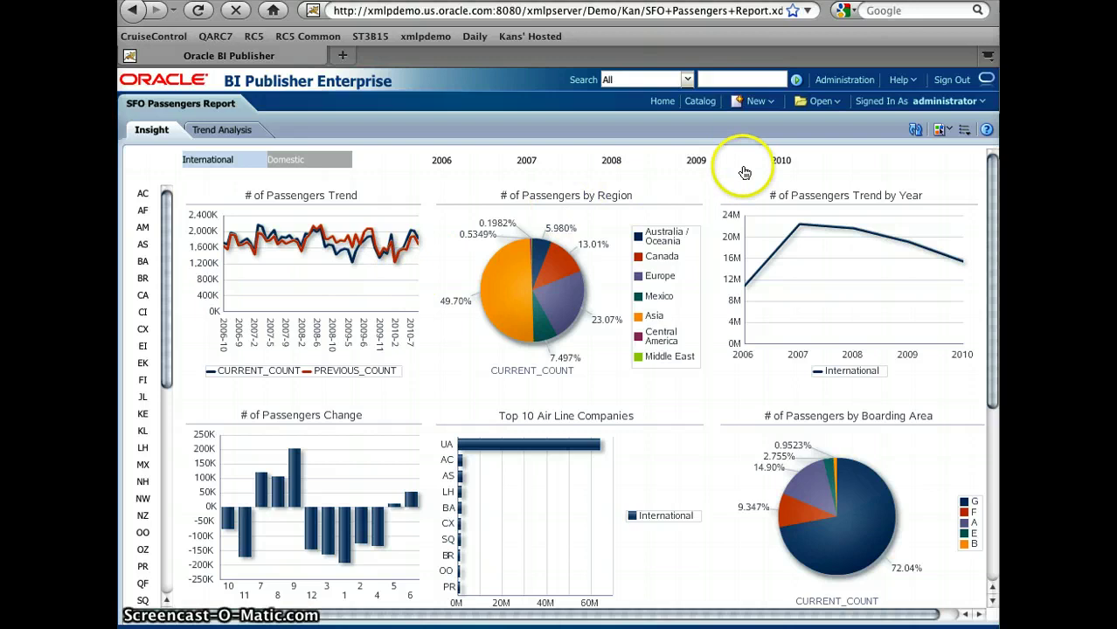
pyautogui.click(779, 163)
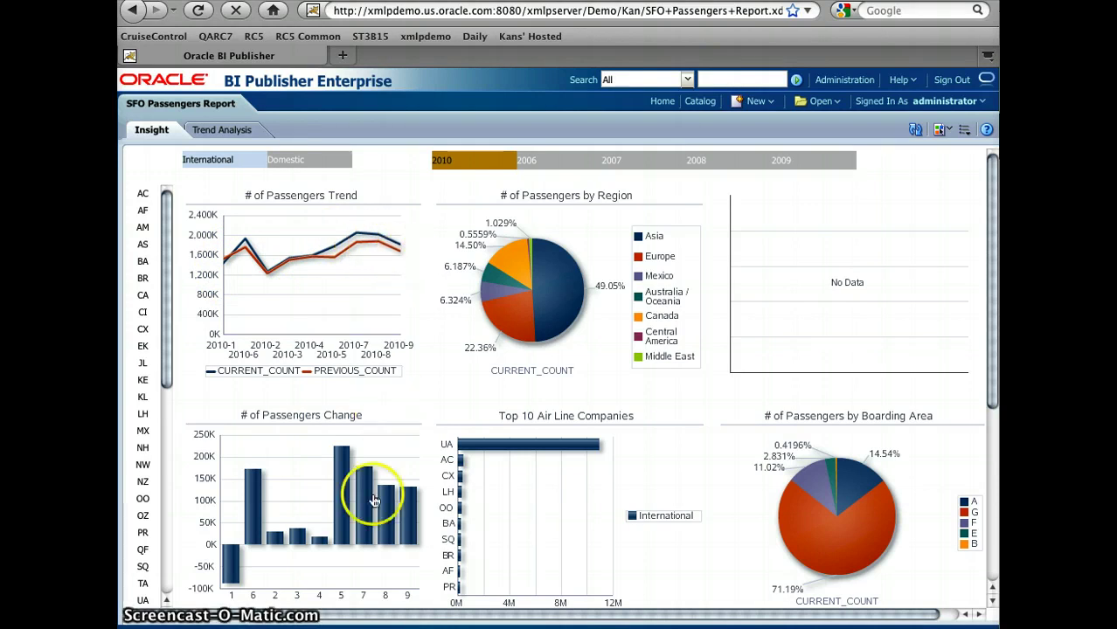
pyautogui.moveTo(410, 495)
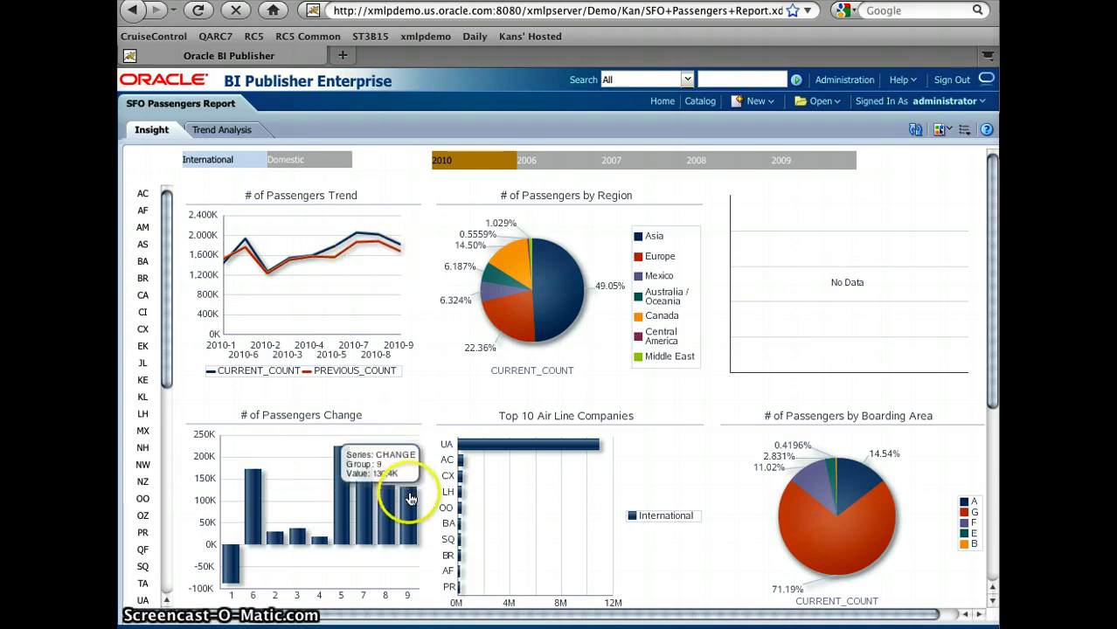
pyautogui.moveTo(391, 512)
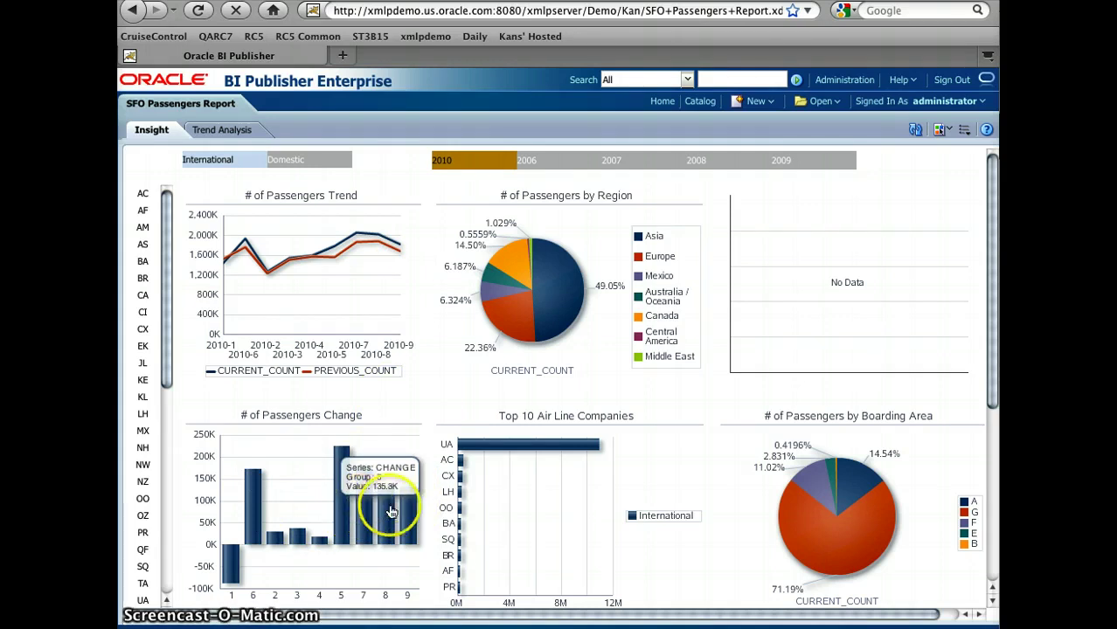
pyautogui.click(453, 167)
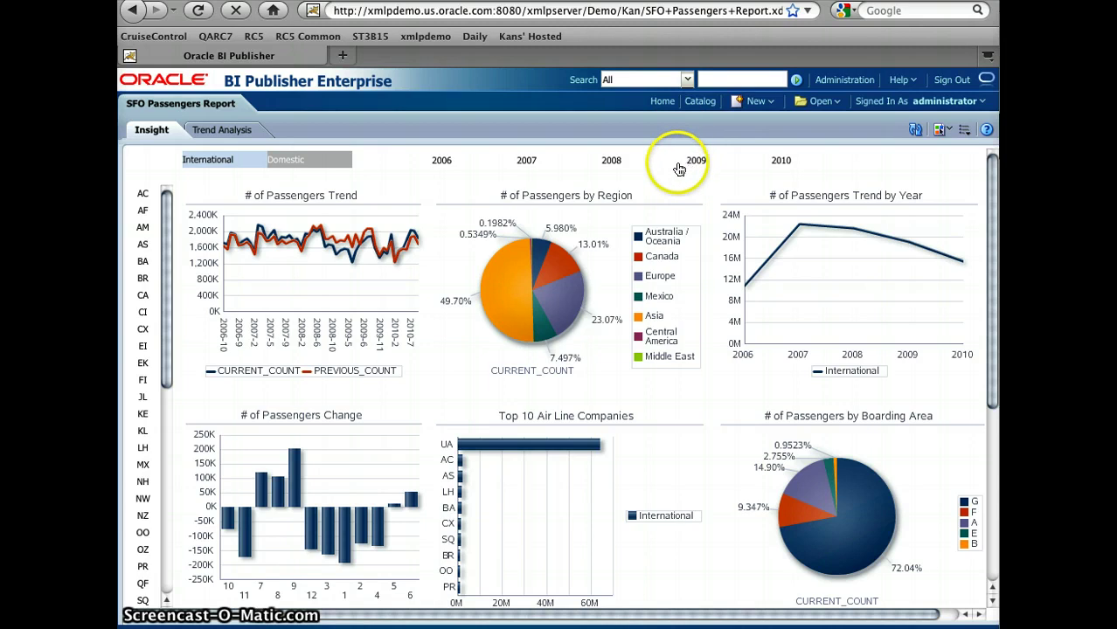
# - Step the year filter through 2008 and 2009, ending on 2010
pyautogui.click(614, 162)
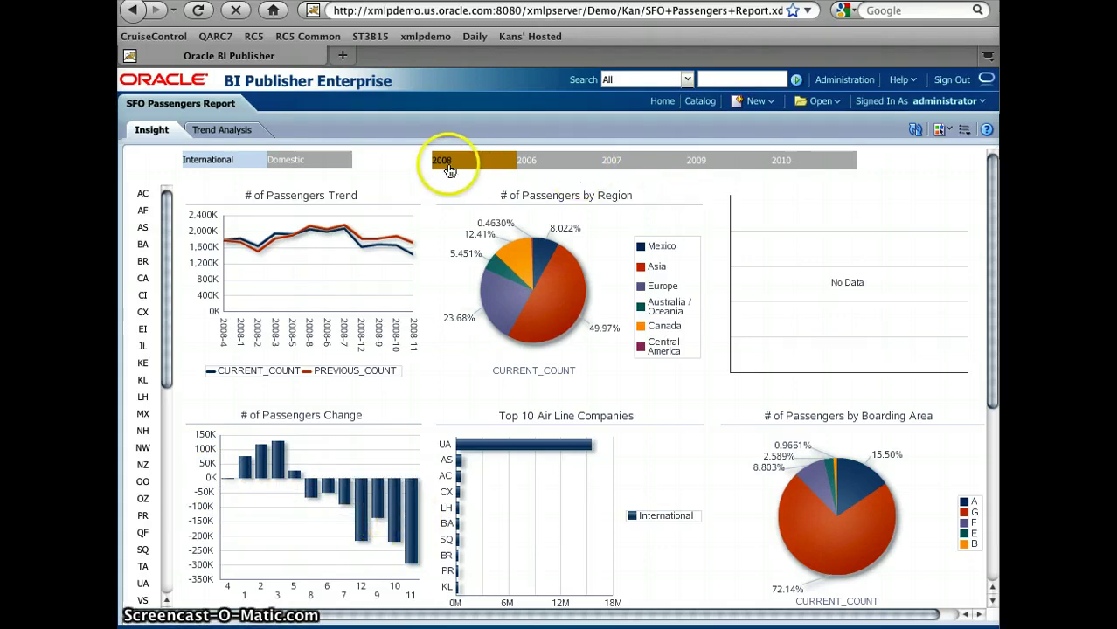
pyautogui.click(738, 170)
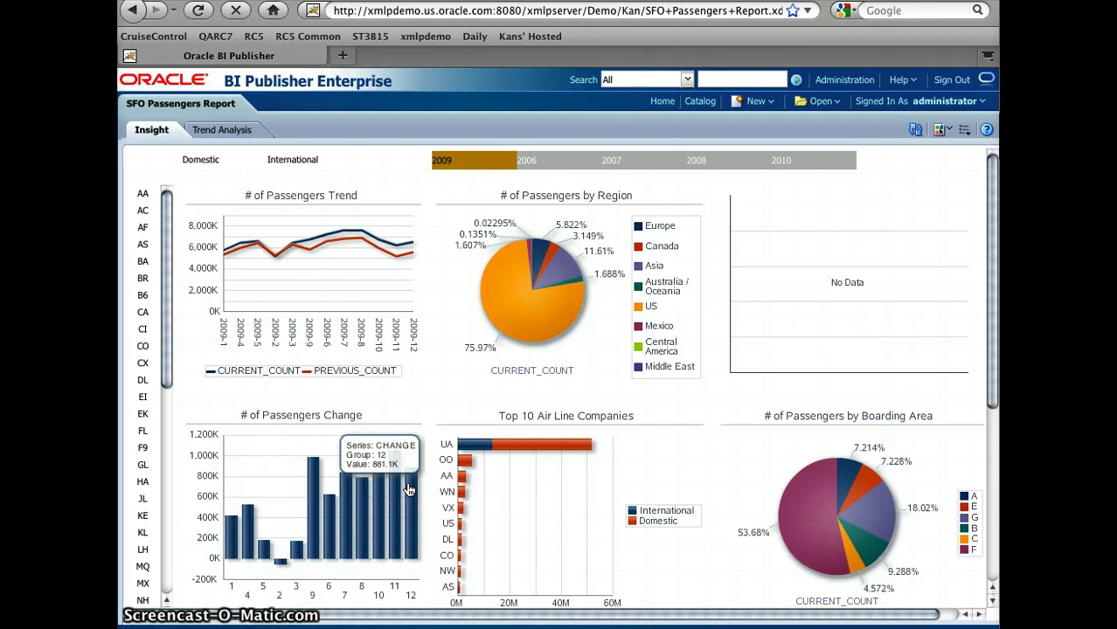
pyautogui.click(788, 162)
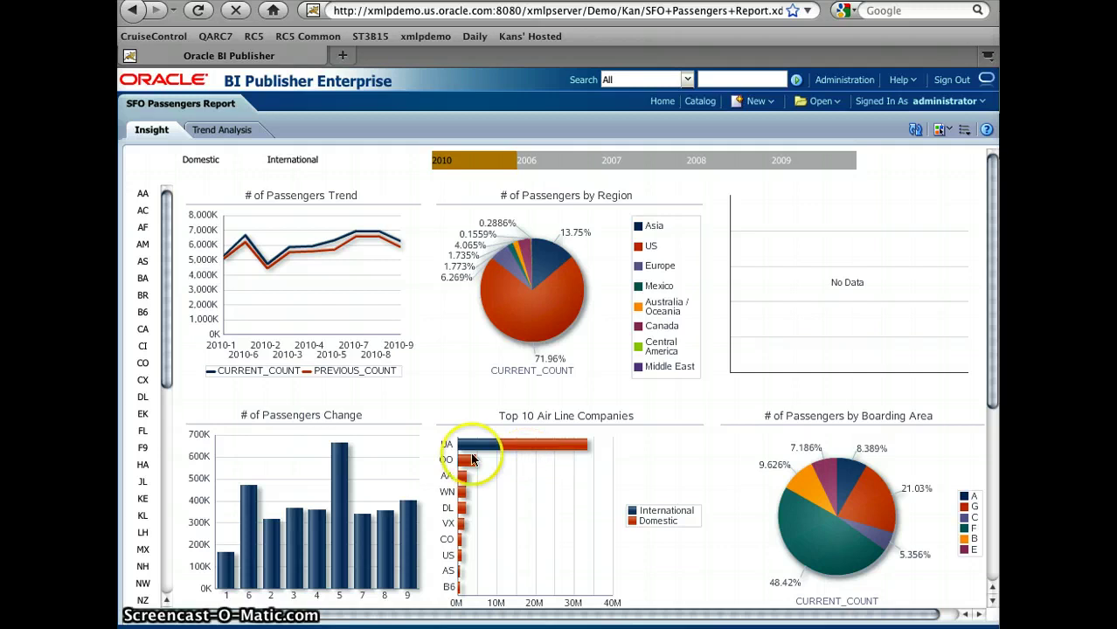
# - Read UA's Top 10 passenger count and limit the 2010 dashboard to International flights
pyautogui.moveTo(573, 456)
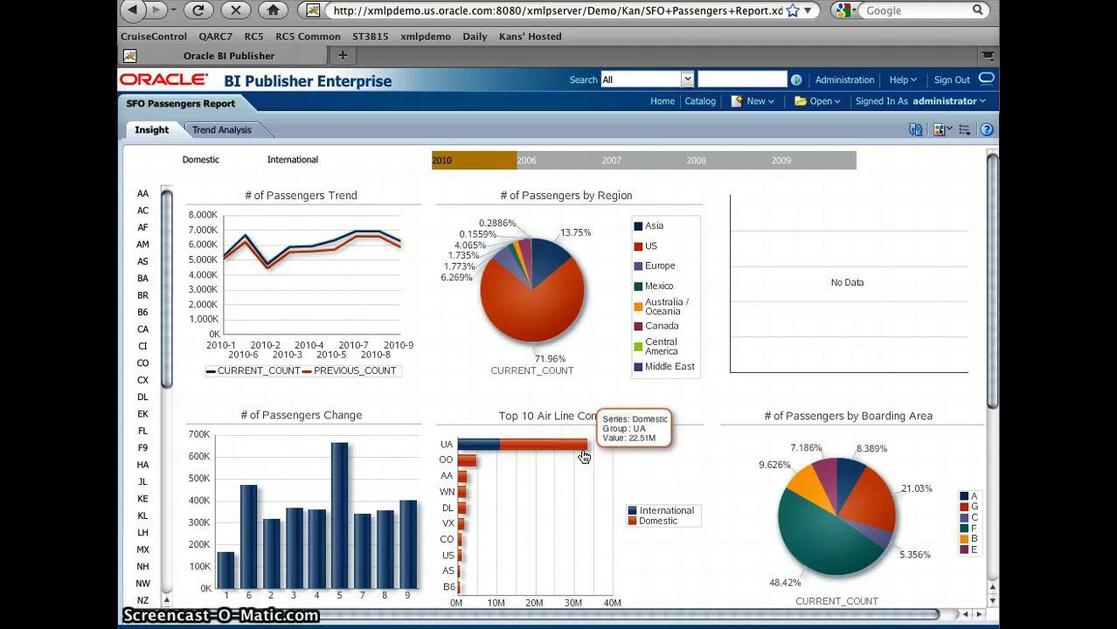
pyautogui.click(492, 452)
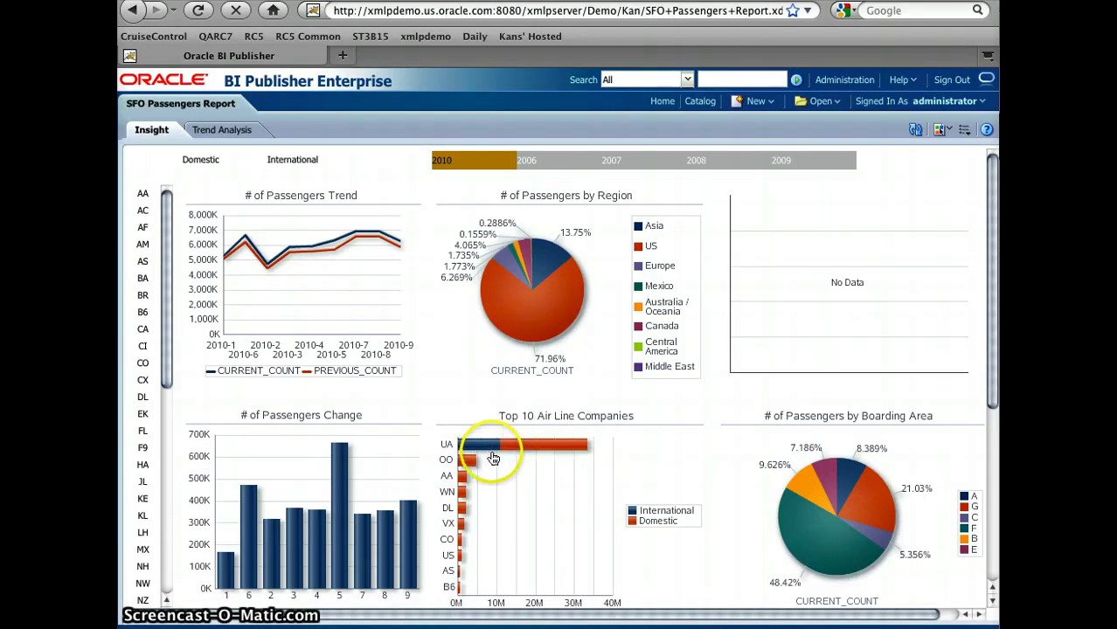
pyautogui.moveTo(492, 449)
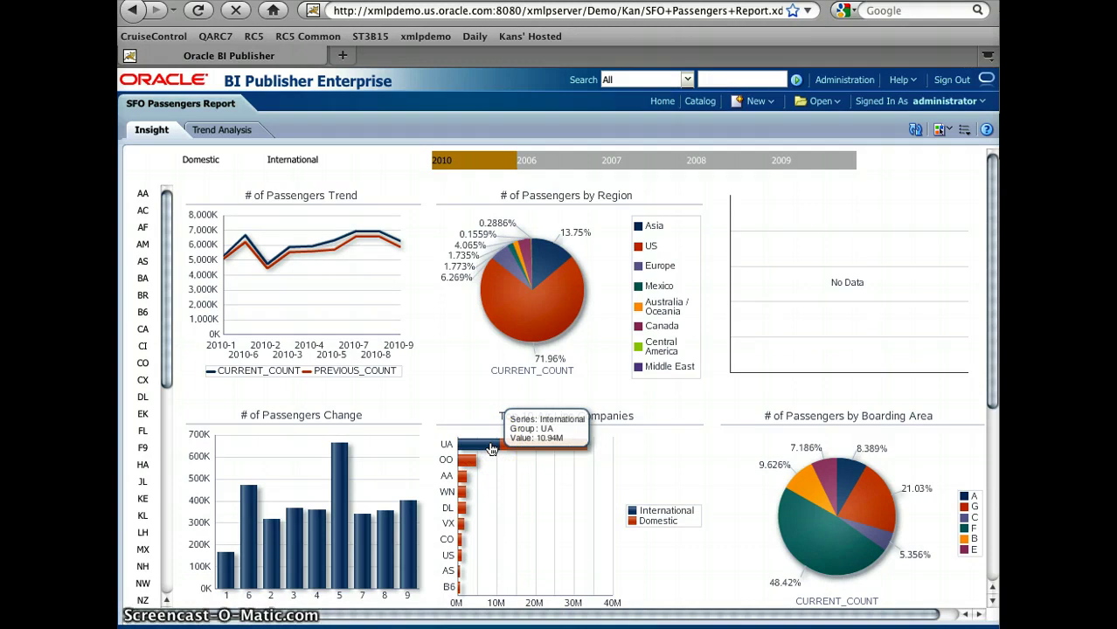
pyautogui.click(494, 452)
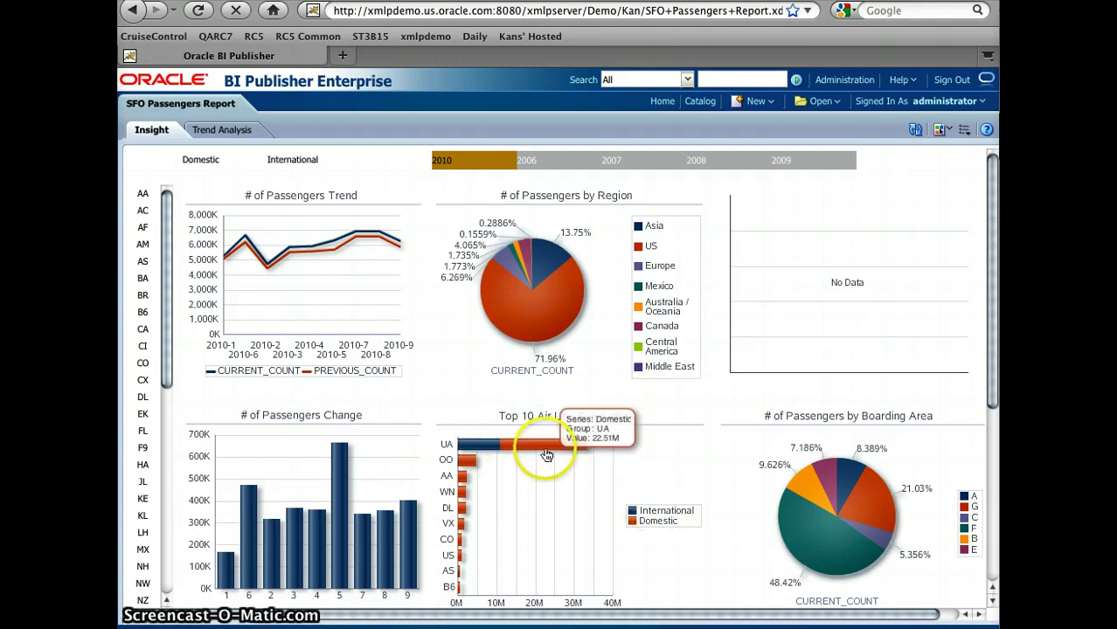
pyautogui.click(293, 160)
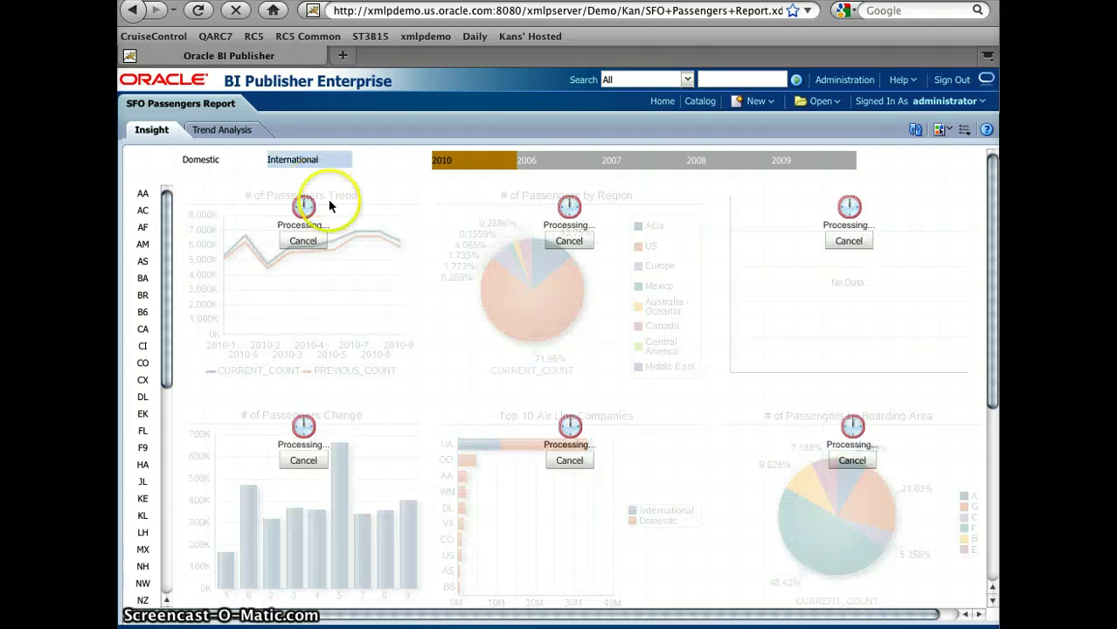
# - Scroll the airline code list to UA so the 2010 International charts show only UA
pyautogui.moveTo(527, 452)
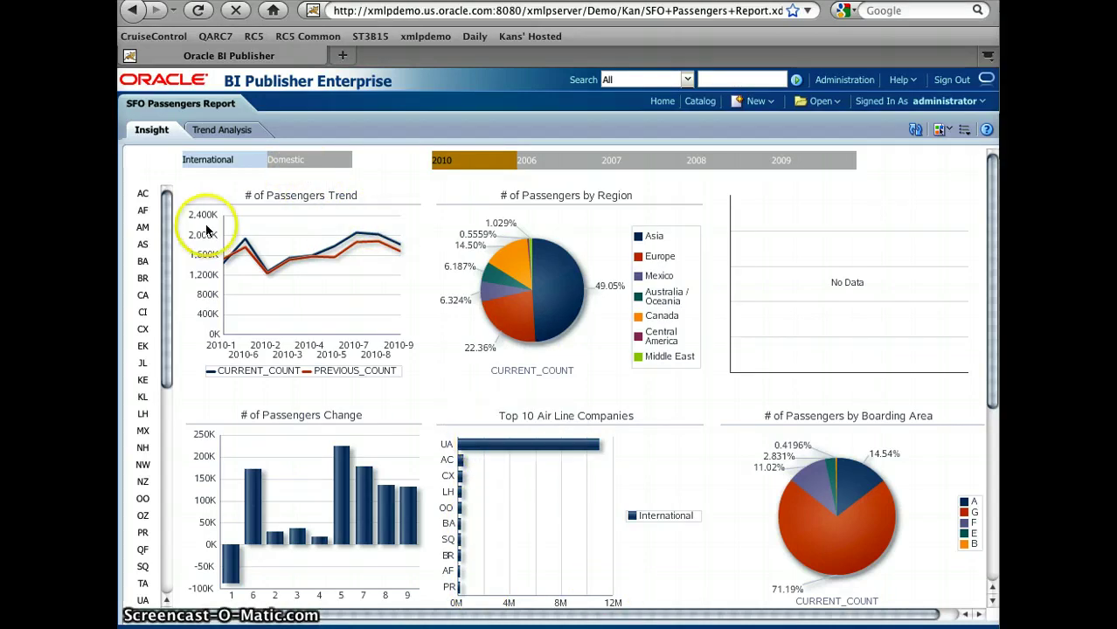
pyautogui.scroll(-10, 144, 275)
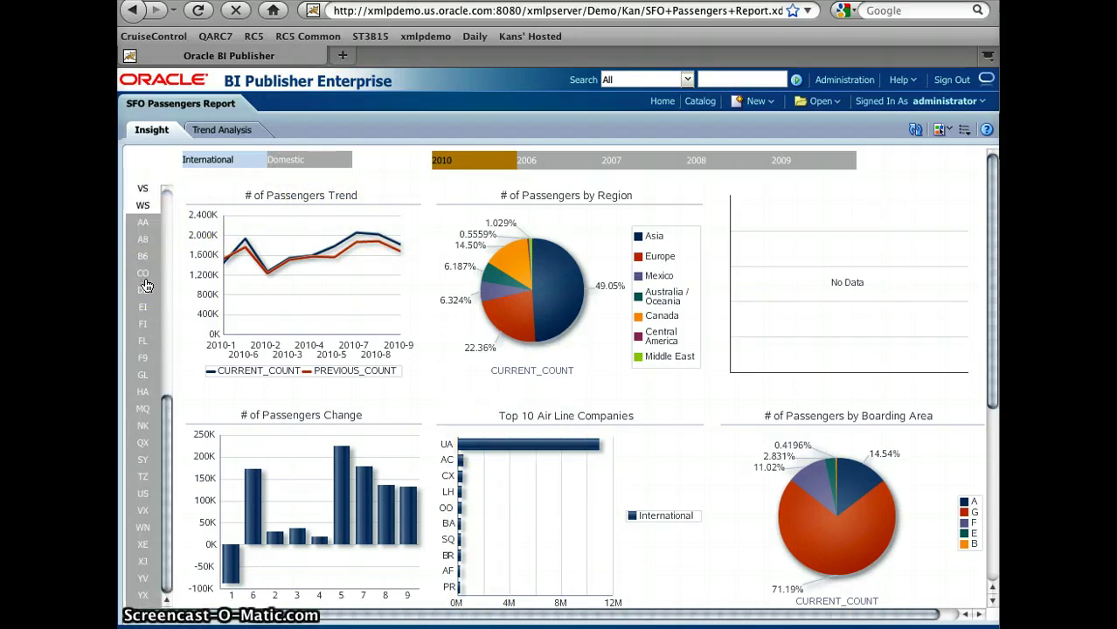
pyautogui.scroll(5, 147, 286)
pyautogui.scroll(1, 144, 398)
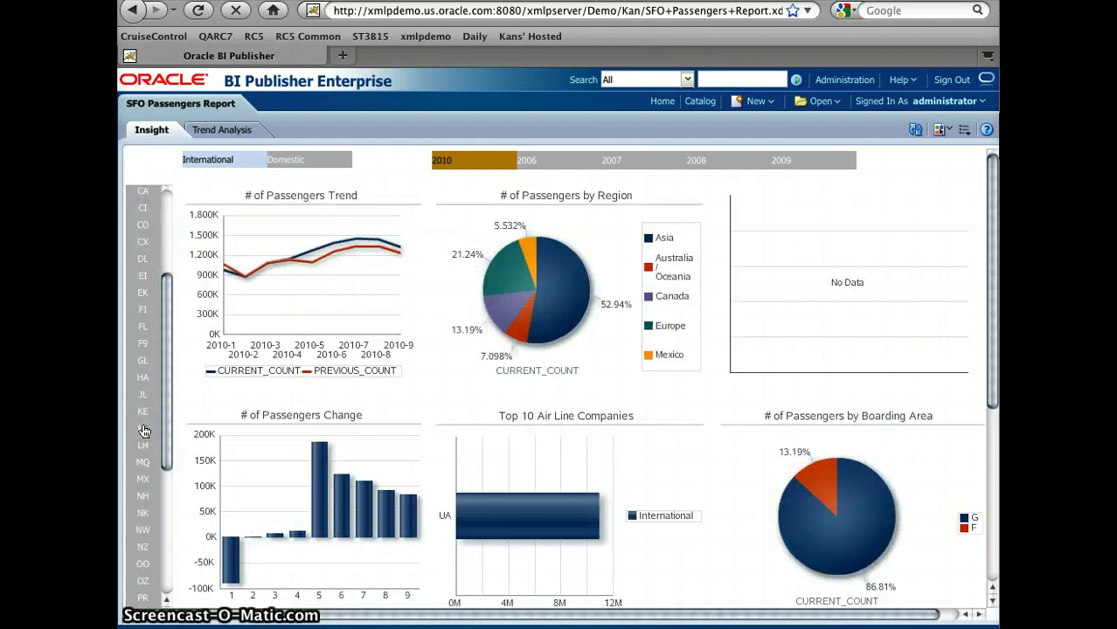
pyautogui.scroll(5, 161, 391)
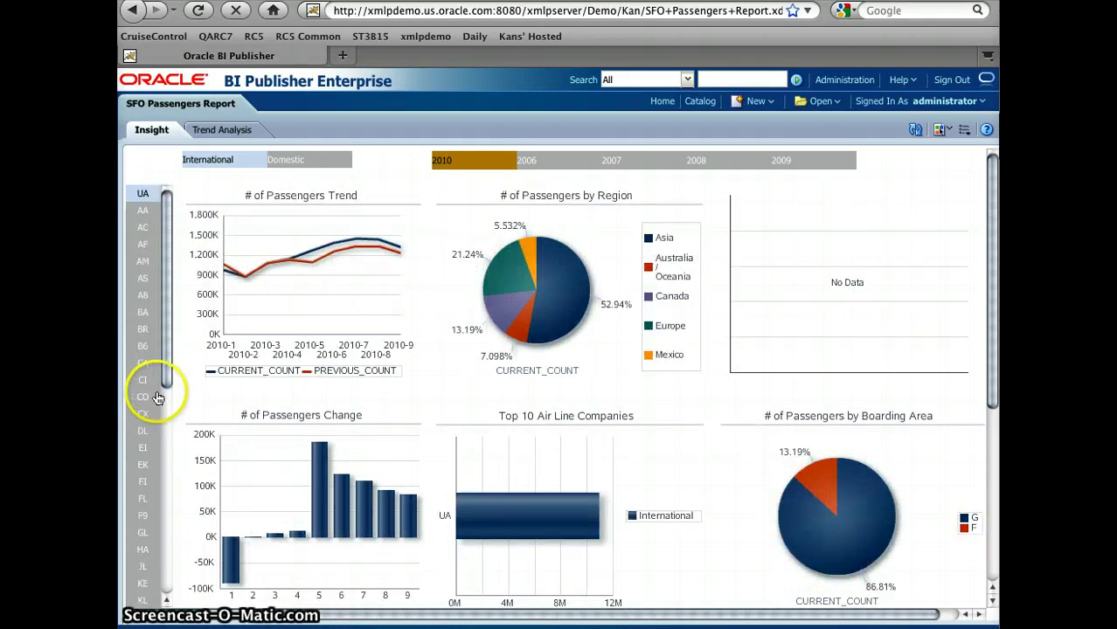
pyautogui.moveTo(816, 518)
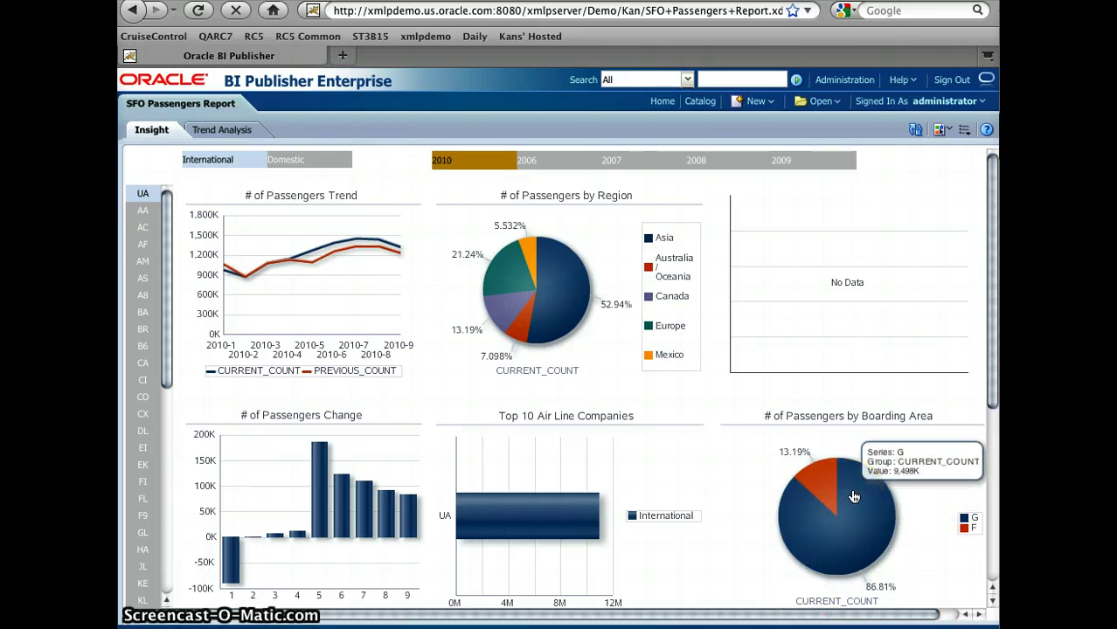
# - Read the G and F boarding-area slice values, then switch the dashboard to 2006
pyautogui.click(852, 497)
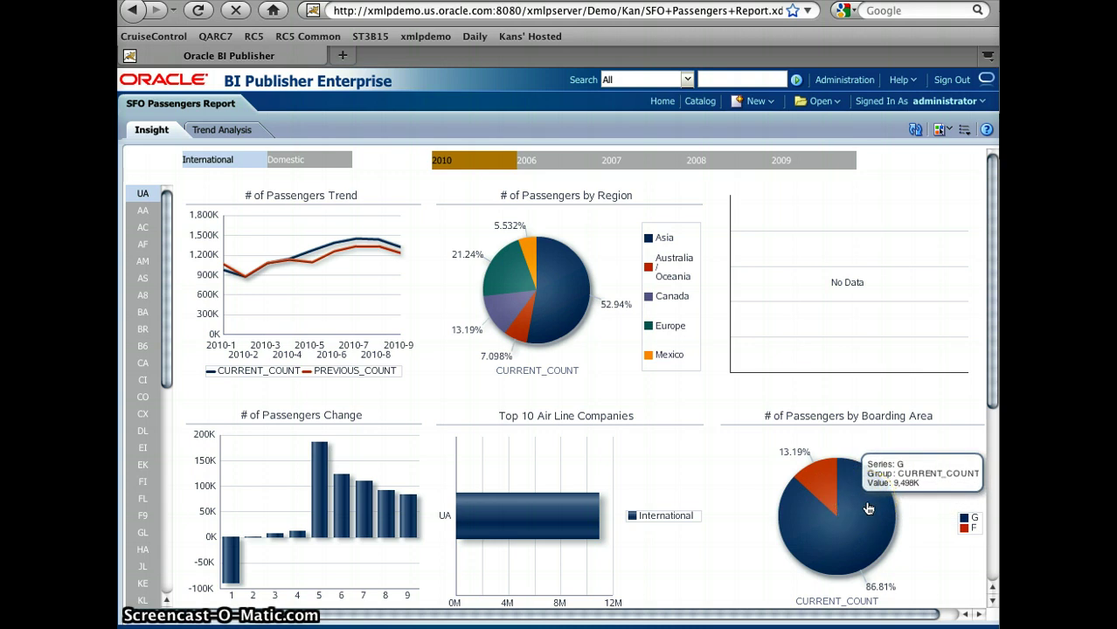
pyautogui.click(856, 535)
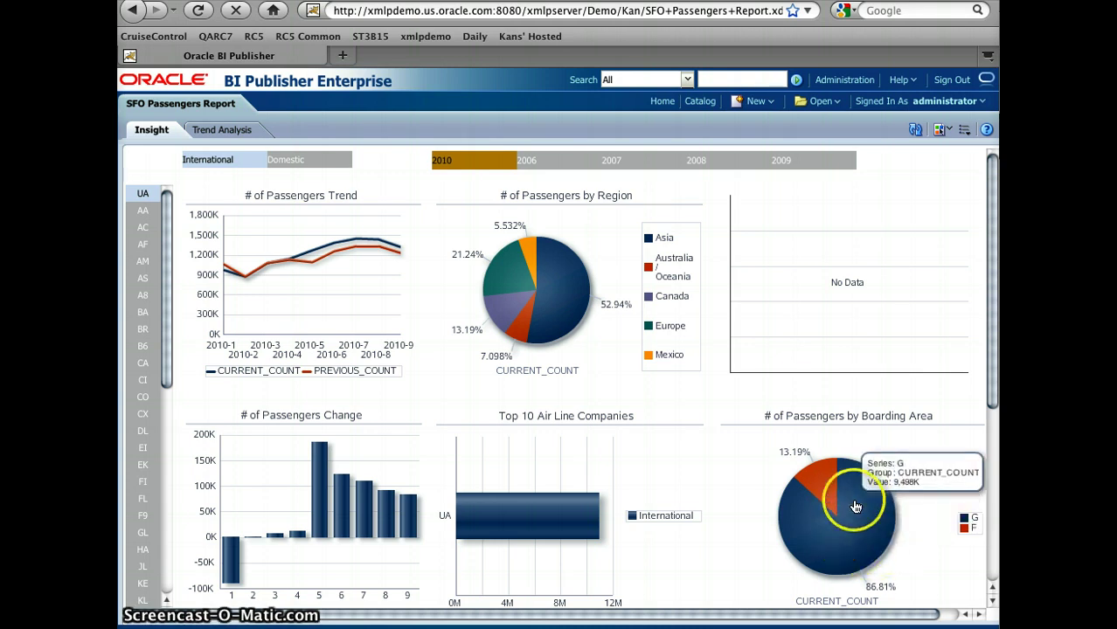
pyautogui.click(824, 485)
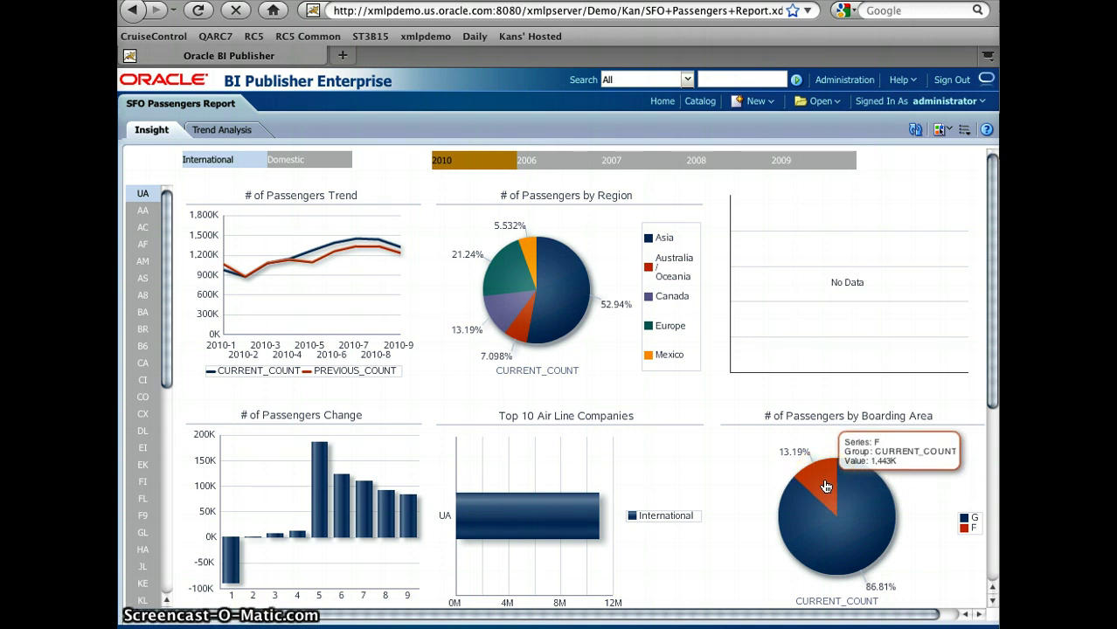
pyautogui.click(538, 165)
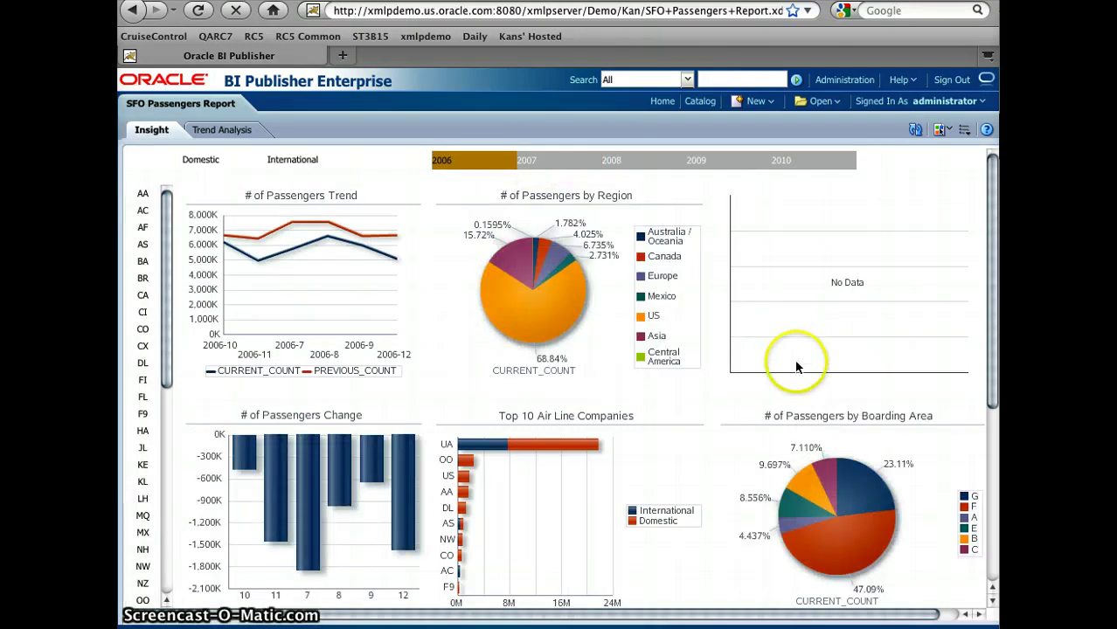
# - Filter to UA in 2010 and remove the Domestic filter to include all flight types
pyautogui.click(519, 447)
pyautogui.moveTo(788, 493)
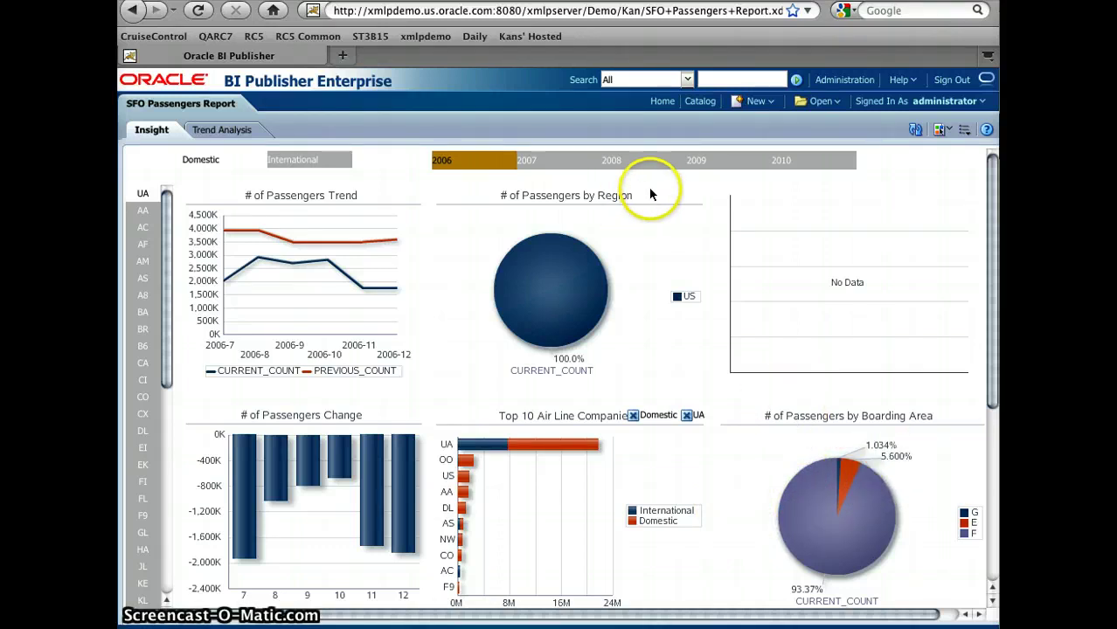
pyautogui.click(689, 192)
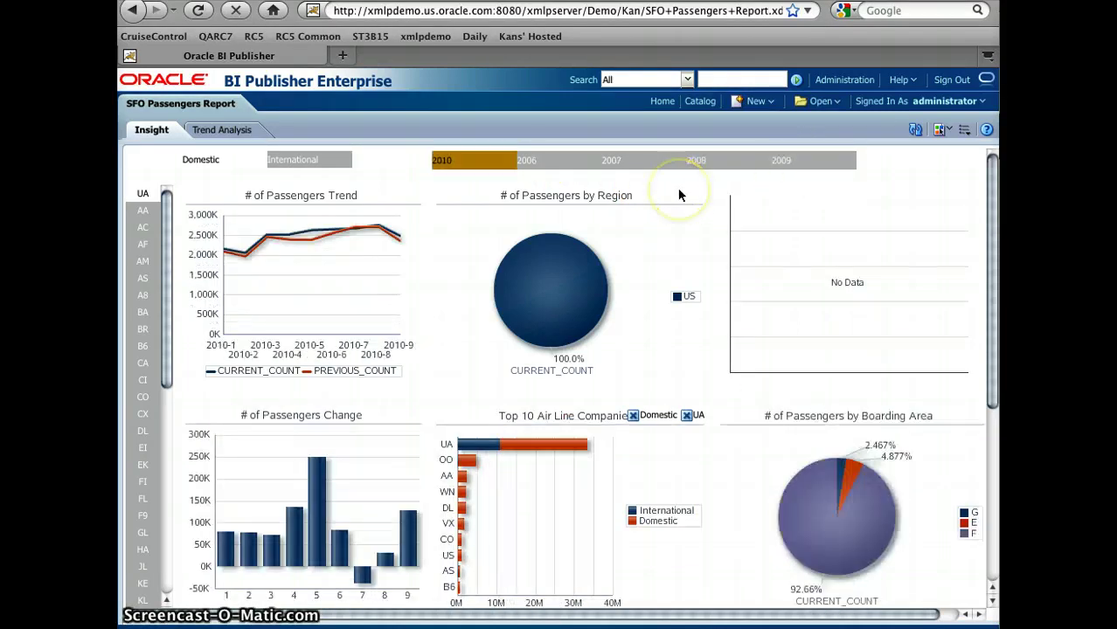
pyautogui.click(539, 448)
pyautogui.click(639, 425)
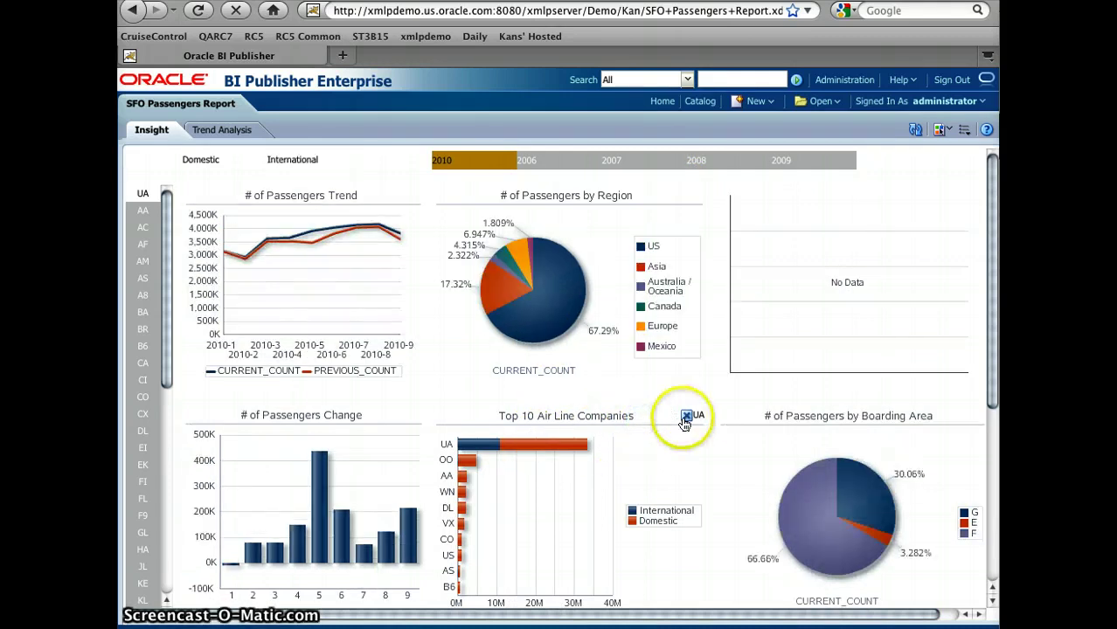
pyautogui.moveTo(531, 311)
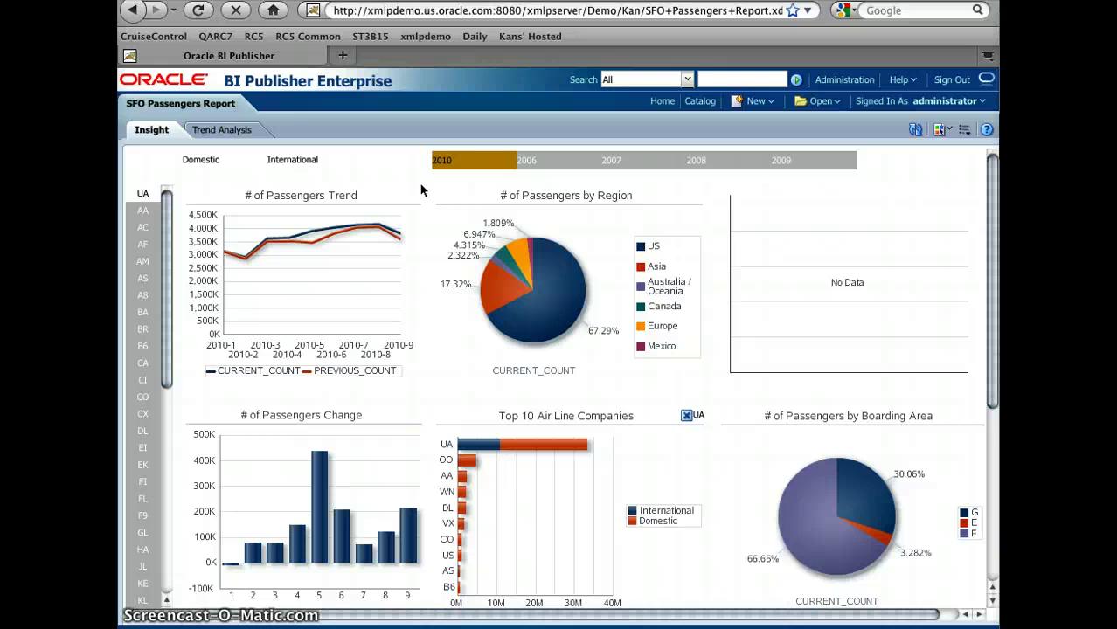
# - Deselect 2010 so the UA dashboard covers all years 2006–2010
pyautogui.click(441, 164)
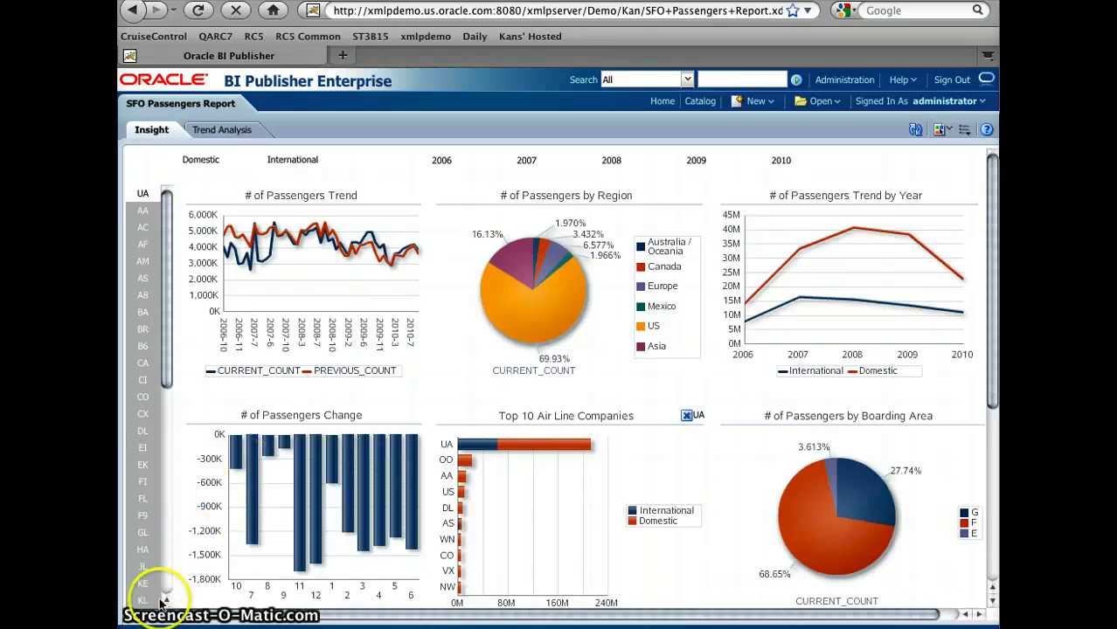
pyautogui.click(486, 439)
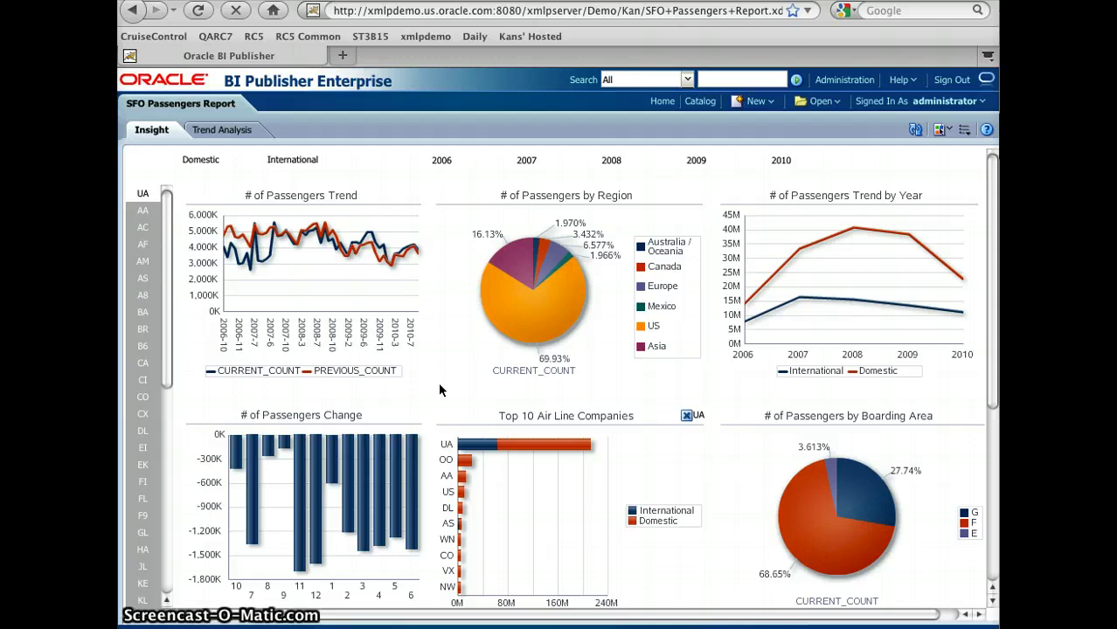
# - Filter the passenger table's Year column to show only 2009 rows
pyautogui.scroll(-5, 440, 389)
pyautogui.scroll(5, 440, 390)
pyautogui.scroll(-4, 440, 390)
pyautogui.scroll(-3, 440, 390)
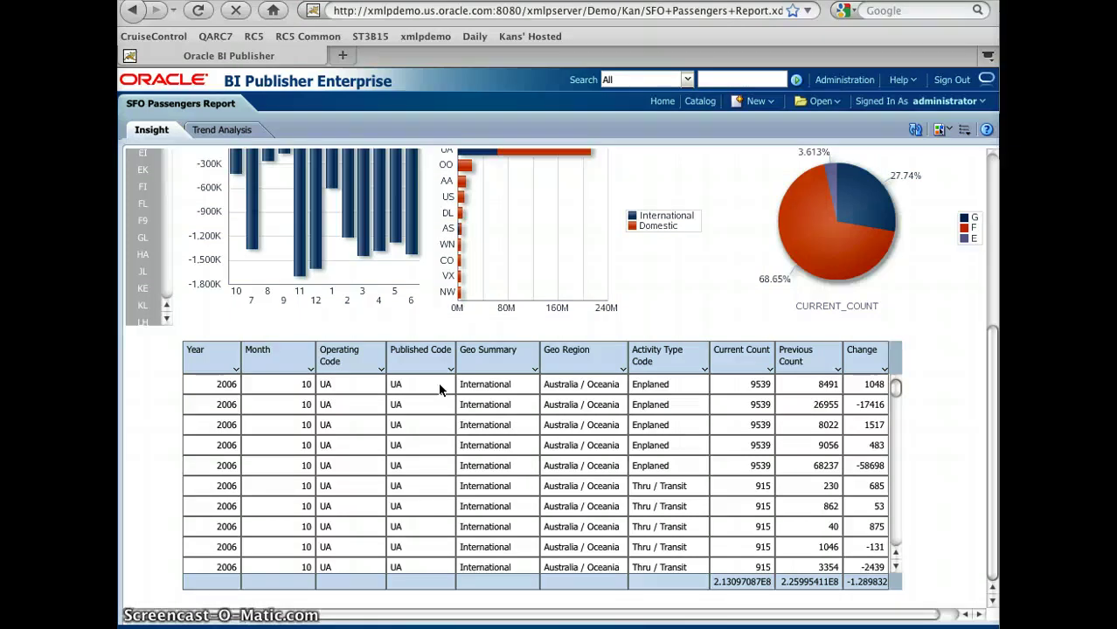
pyautogui.click(235, 374)
pyautogui.click(137, 477)
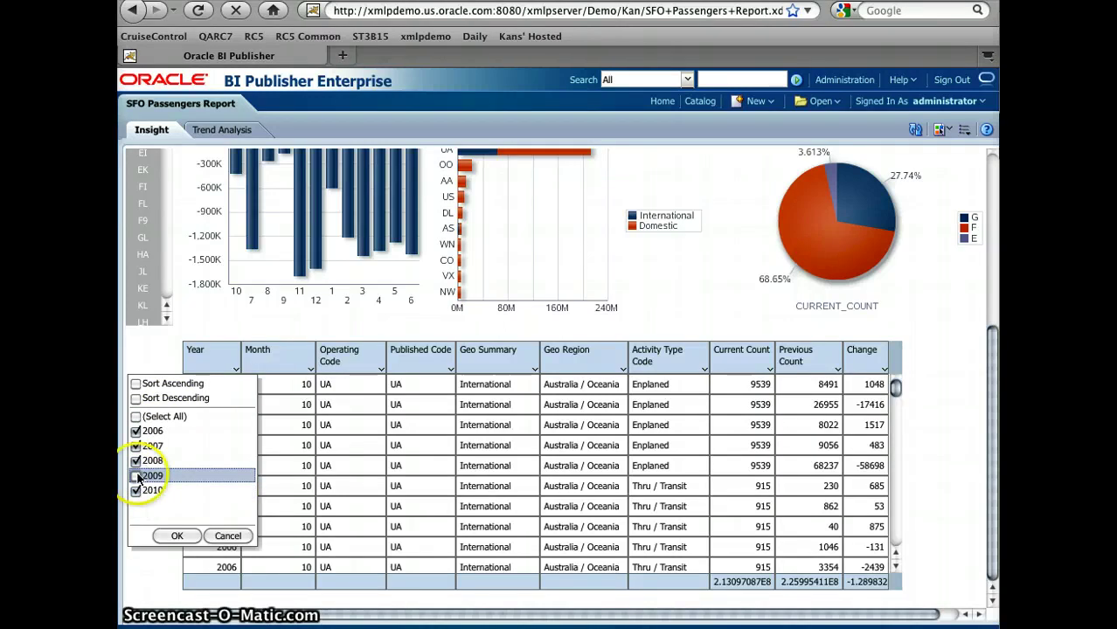
pyautogui.click(137, 477)
pyautogui.click(137, 477)
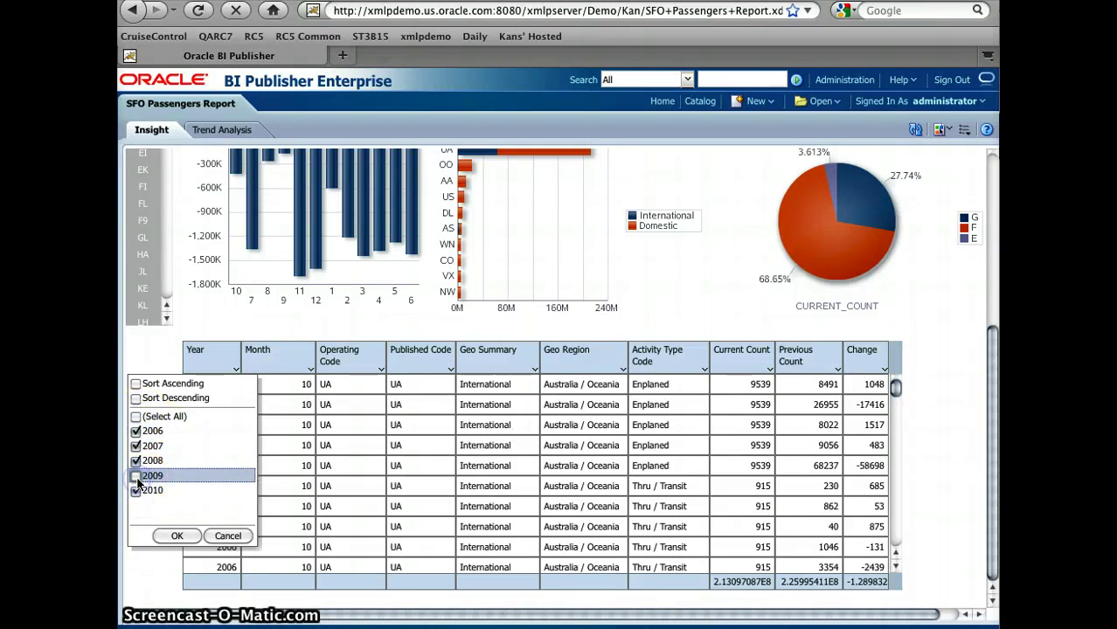
pyautogui.click(135, 418)
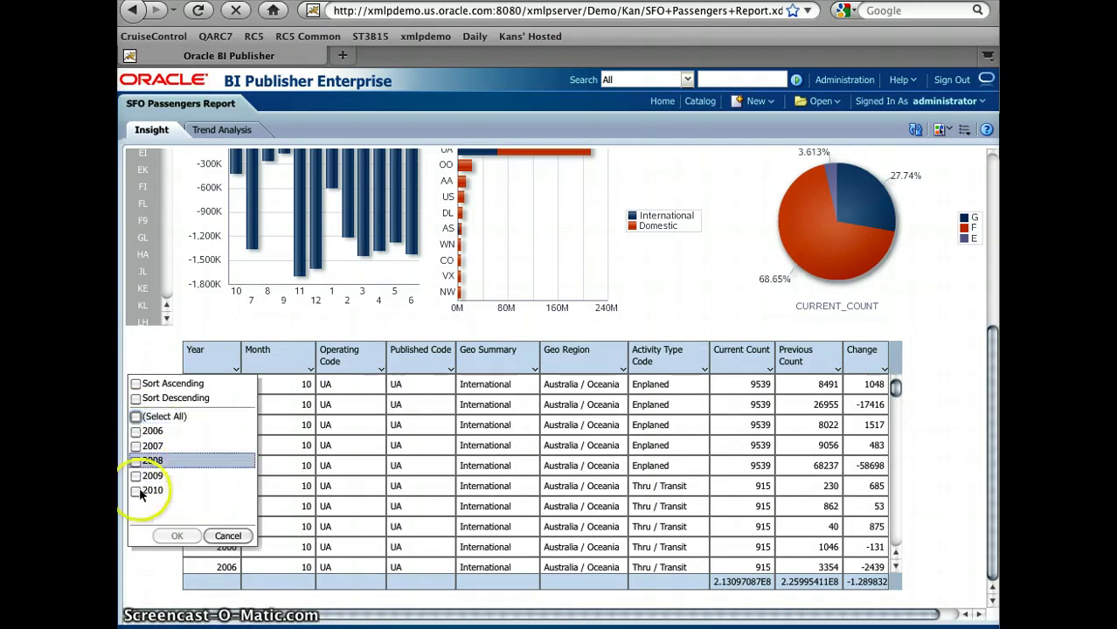
pyautogui.click(136, 477)
pyautogui.click(171, 534)
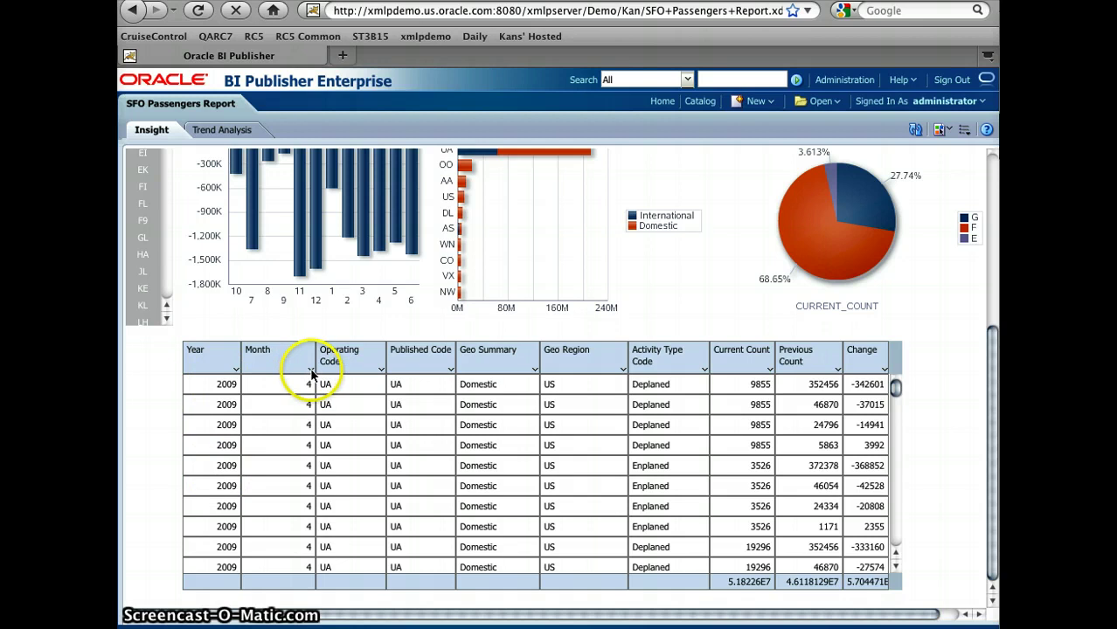
# - Restrict the table's Geo Summary column to International rows only
pyautogui.click(534, 370)
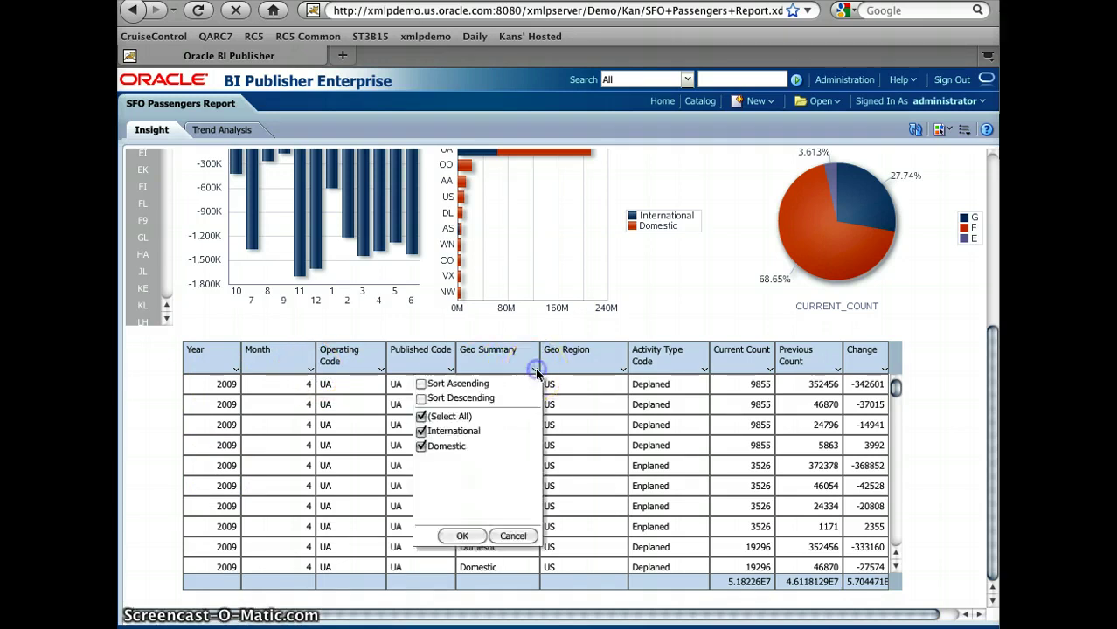
pyautogui.click(420, 416)
pyautogui.click(420, 446)
pyautogui.click(462, 535)
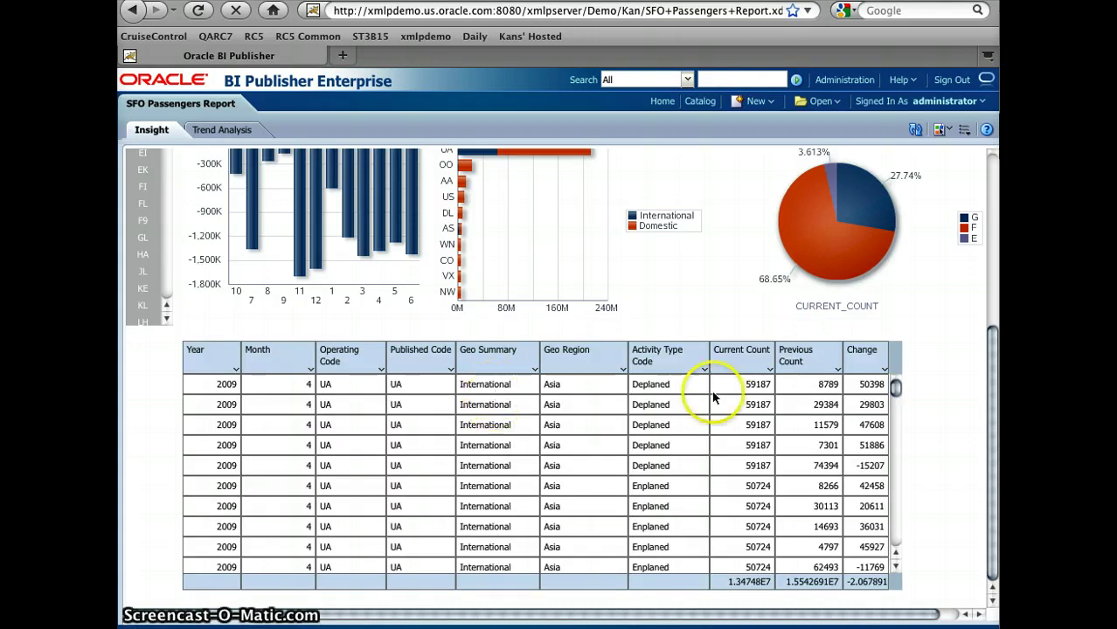
pyautogui.scroll(1, 659, 367)
pyautogui.scroll(3, 668, 362)
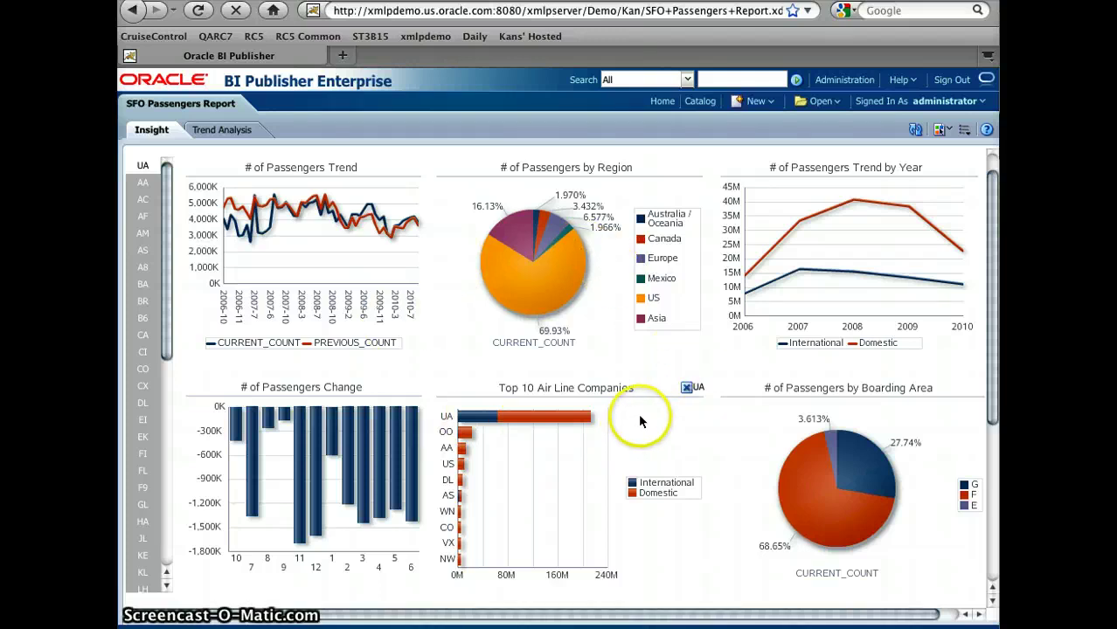
# - Remove the UA airline filter chip so the dashboard covers all airlines
pyautogui.scroll(-4, 639, 423)
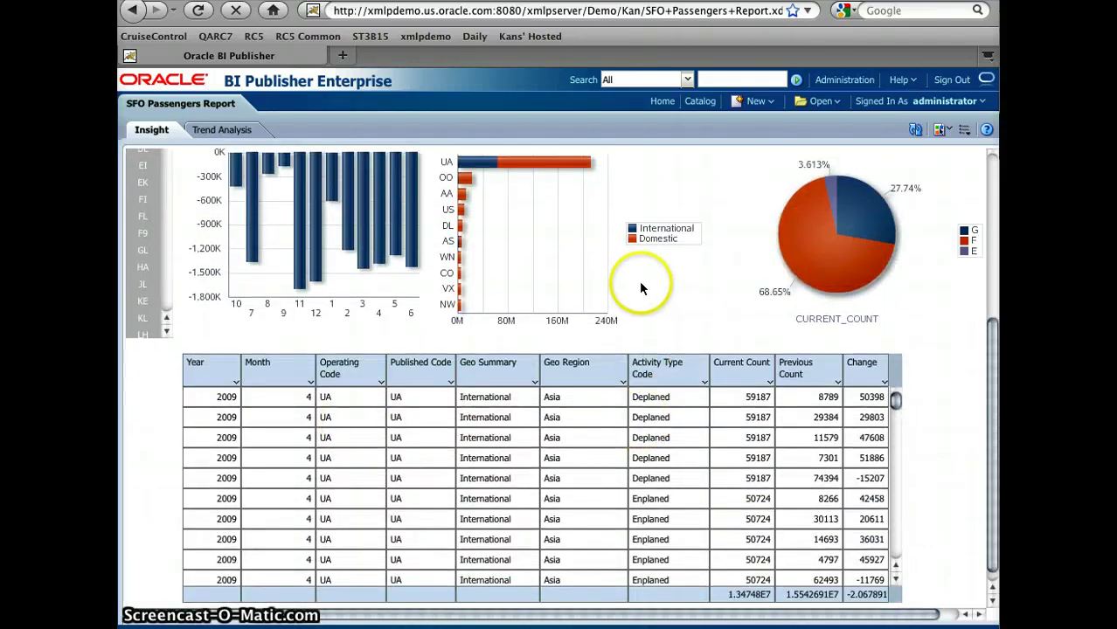
pyautogui.scroll(4, 646, 289)
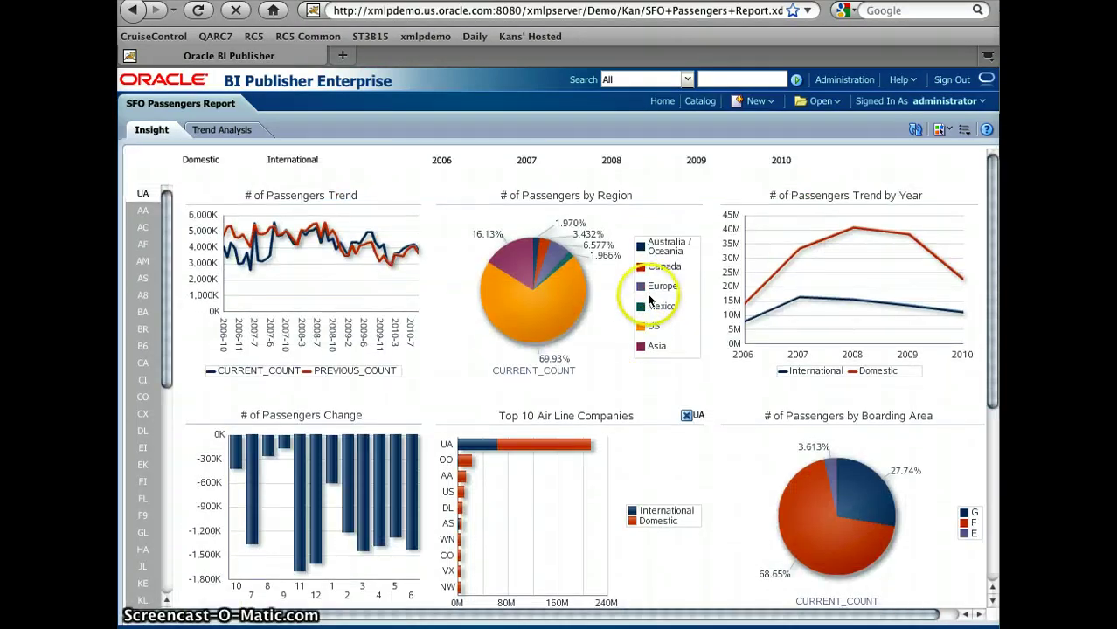
pyautogui.scroll(-2, 664, 345)
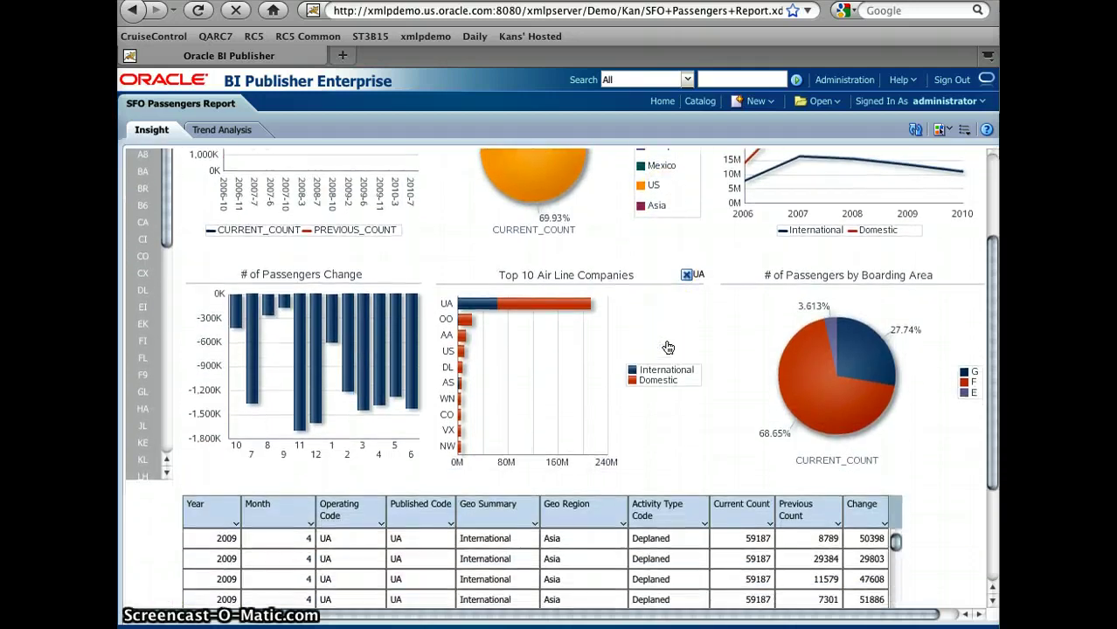
pyautogui.click(694, 280)
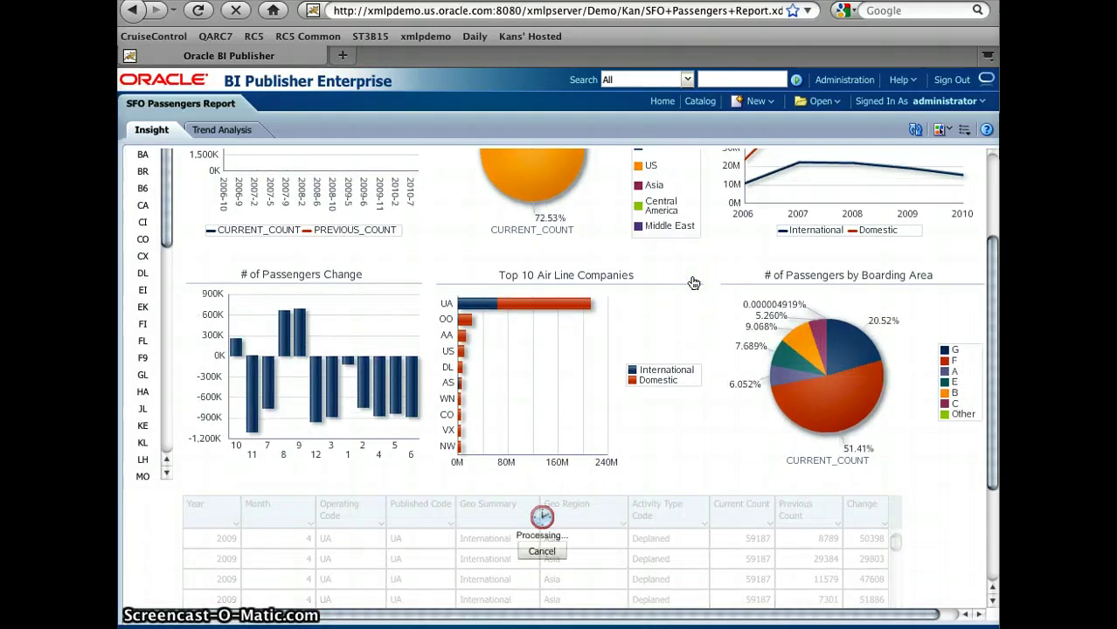
# - Reset the table's Operating Code filter to include all codes
pyautogui.scroll(-2, 693, 280)
pyautogui.click(347, 449)
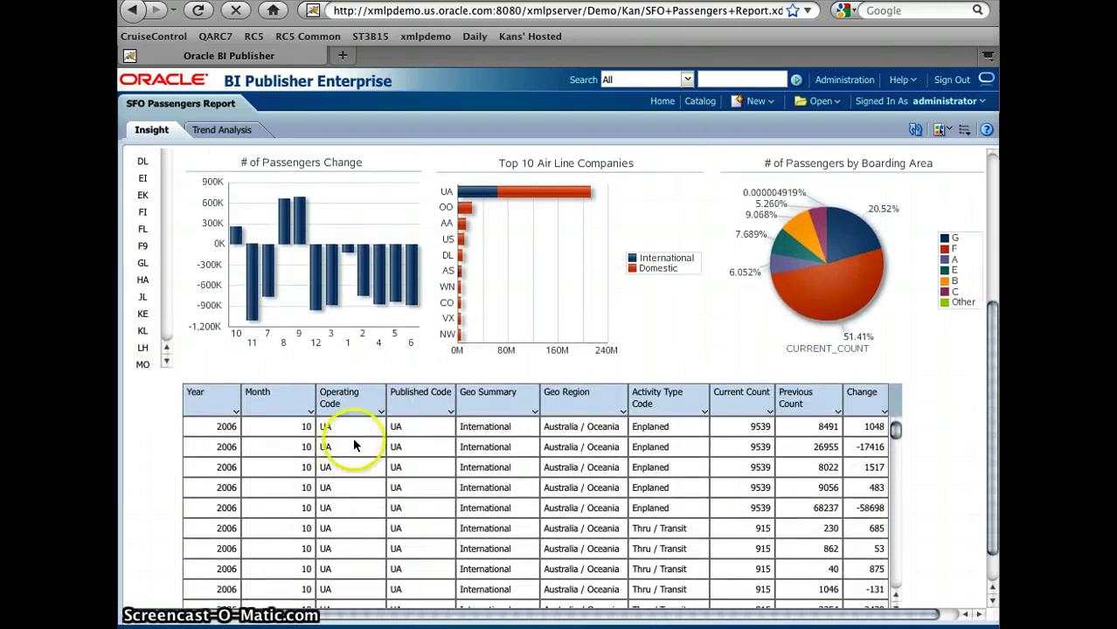
pyautogui.click(381, 410)
pyautogui.click(282, 460)
pyautogui.click(283, 459)
# - Sort the passenger table by Current Count descending, bringing the 2010 UA domestic 428141 row to the top
pyautogui.click(359, 579)
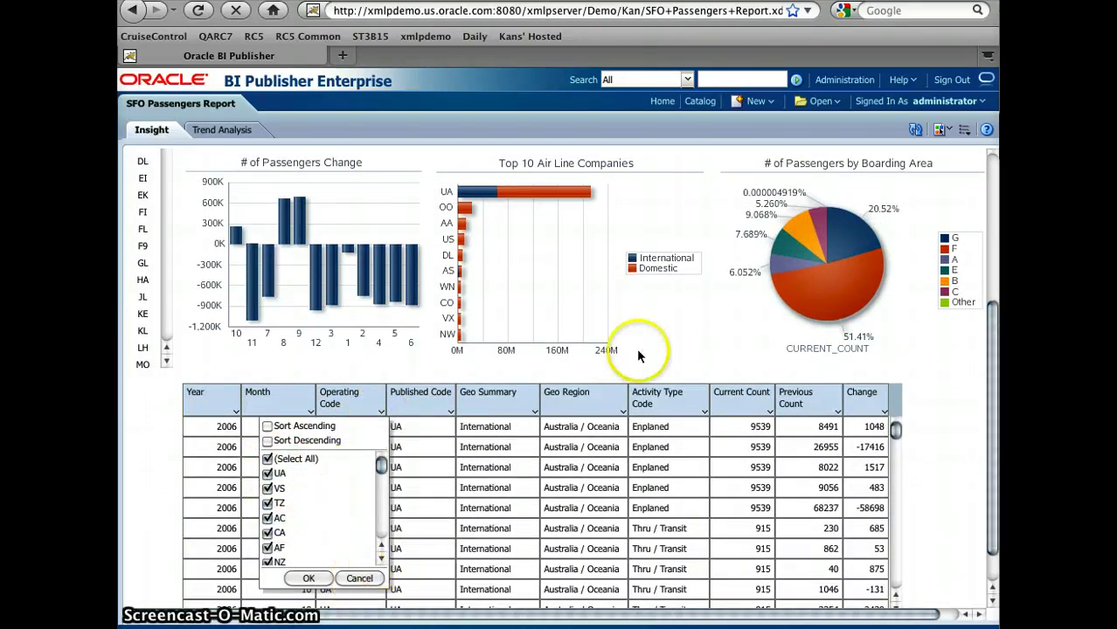
pyautogui.click(769, 410)
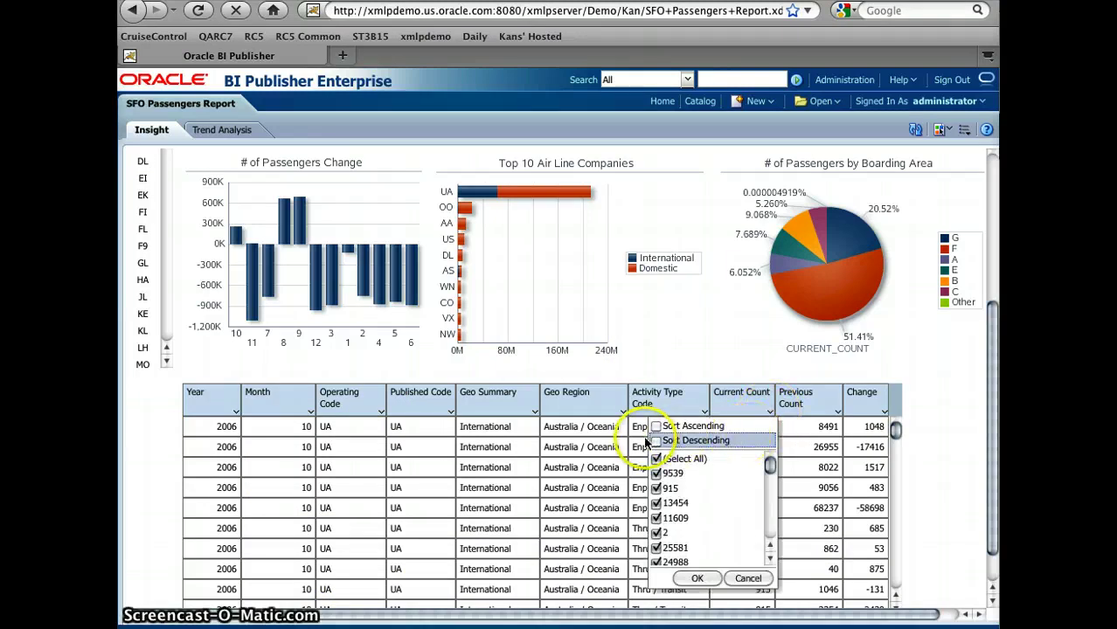
pyautogui.click(654, 441)
pyautogui.click(742, 451)
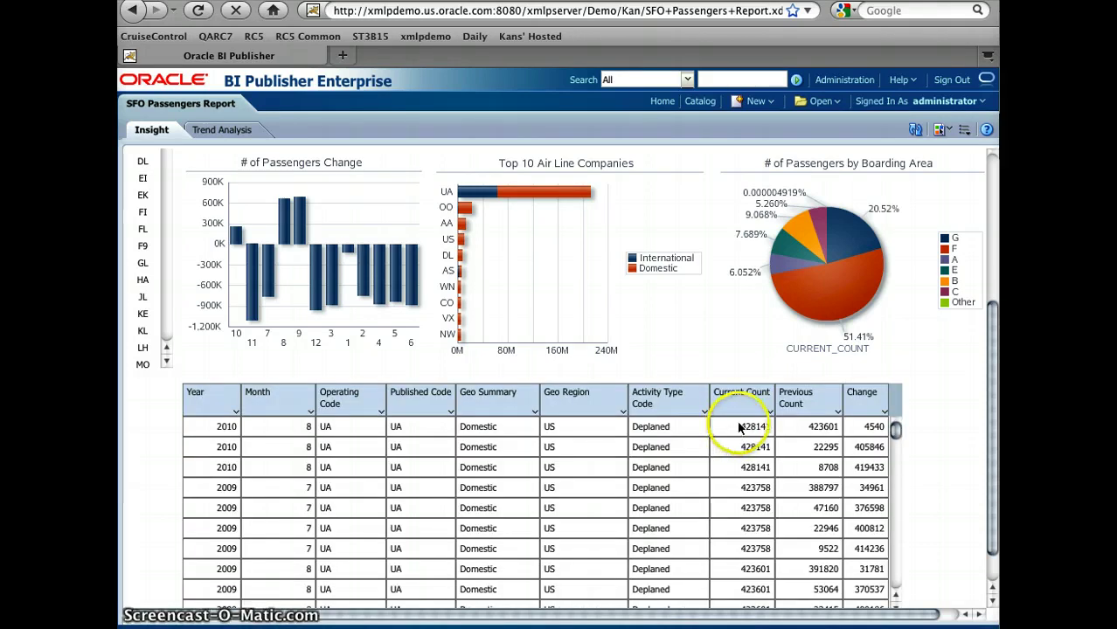
pyautogui.scroll(5, 676, 407)
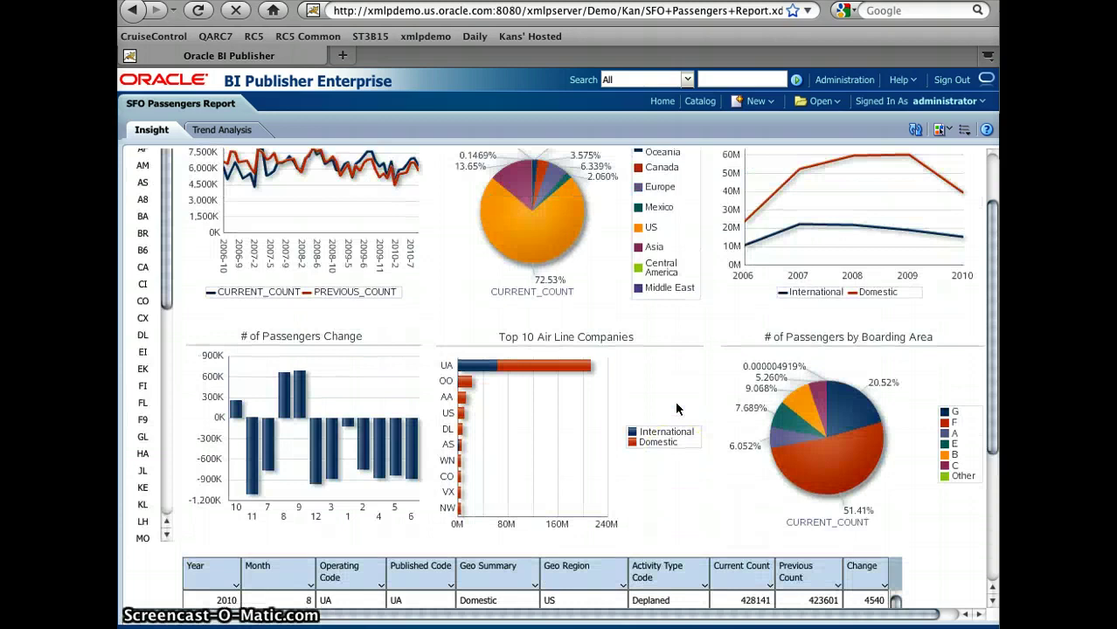